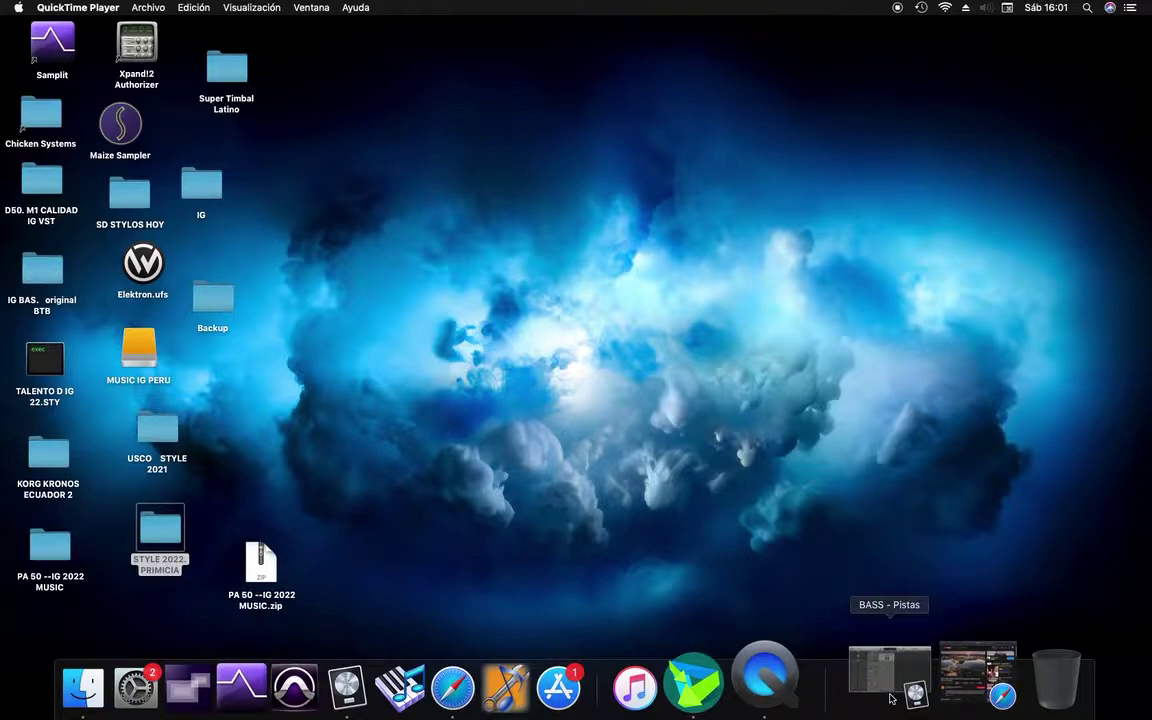
- In the BASS project in Logic Pro X, insert the stereo Auto Sampler effect on Inst 1 and open its UVIWorkstation instrument
click(890, 698)
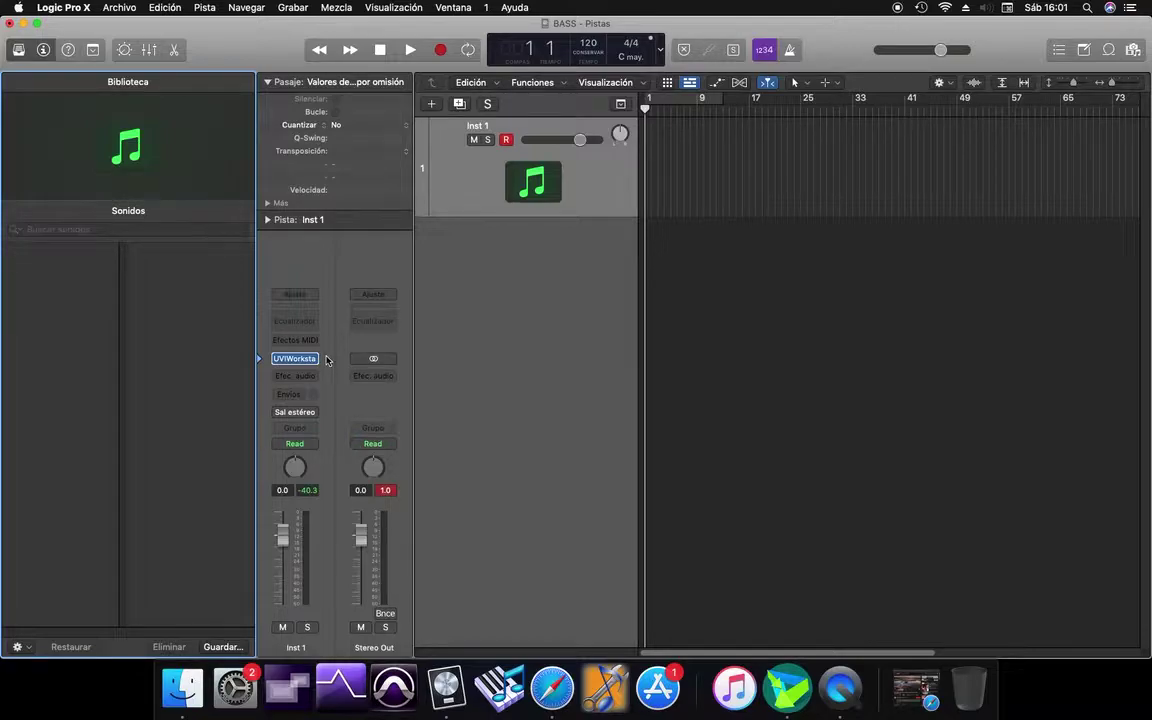
mouse_move(316, 366)
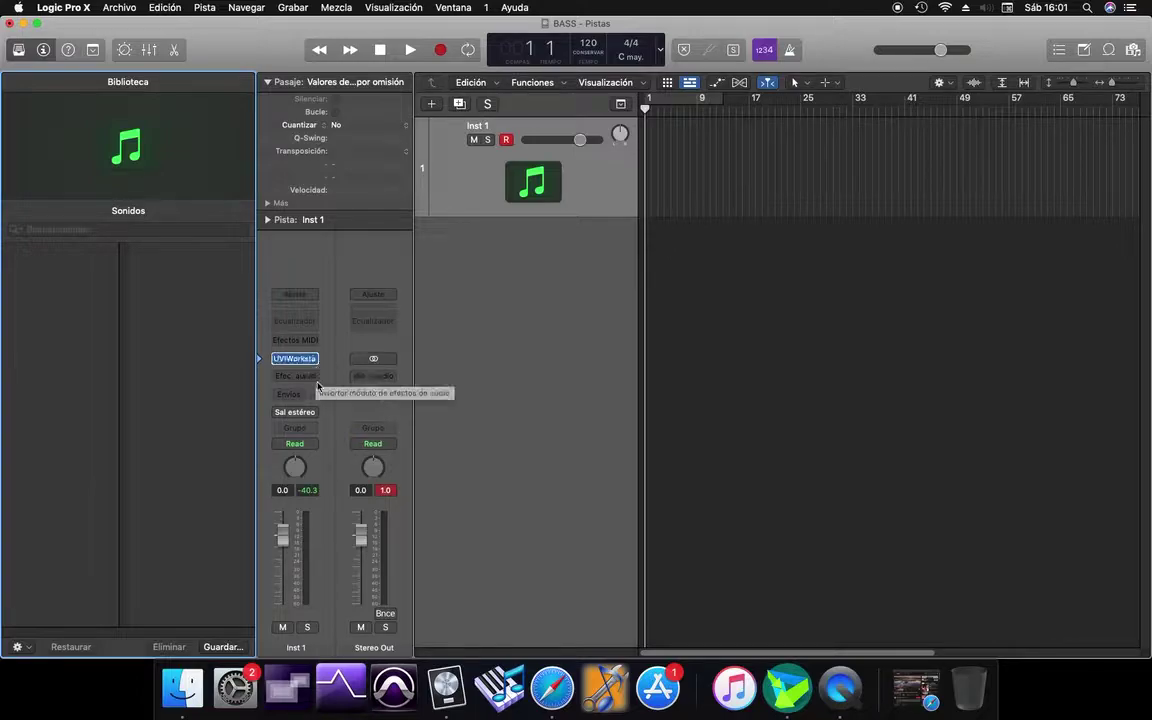
click(315, 361)
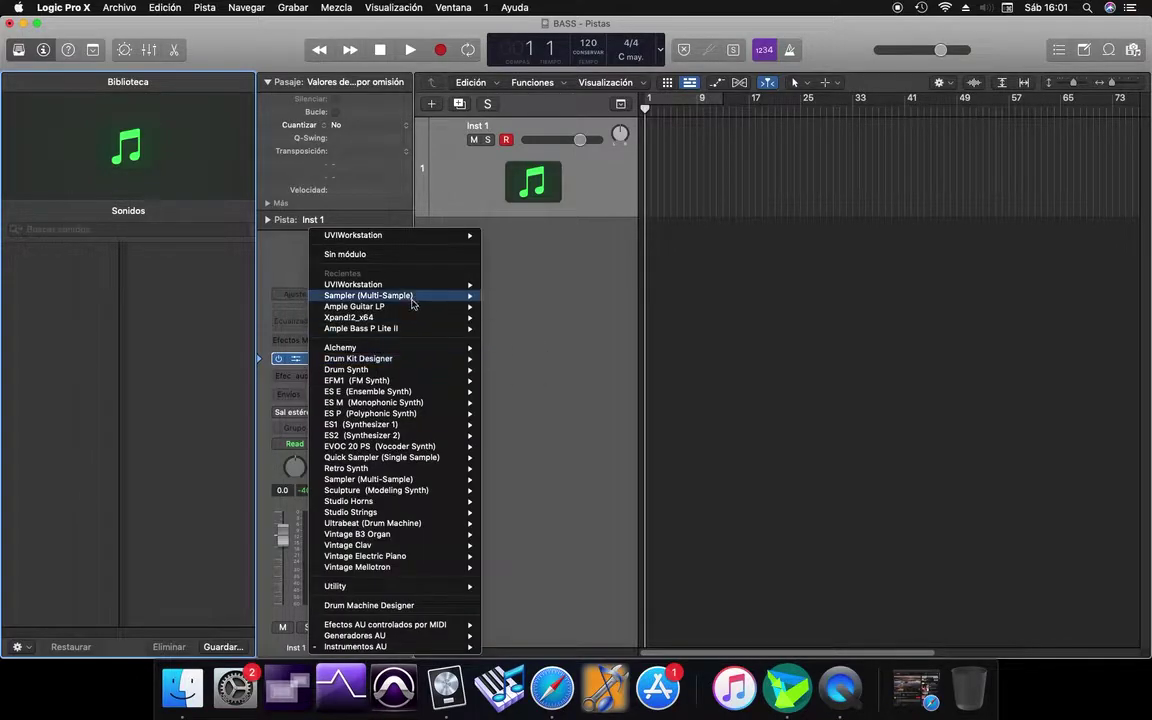
mouse_move(380, 287)
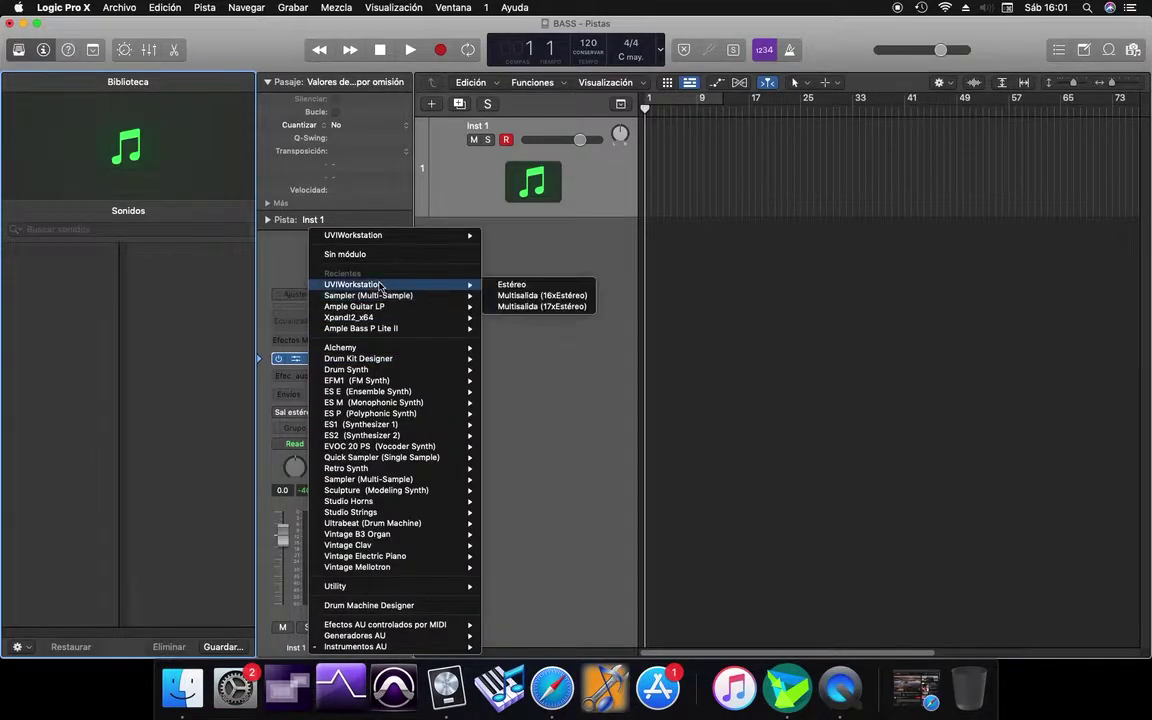
click(525, 249)
click(292, 376)
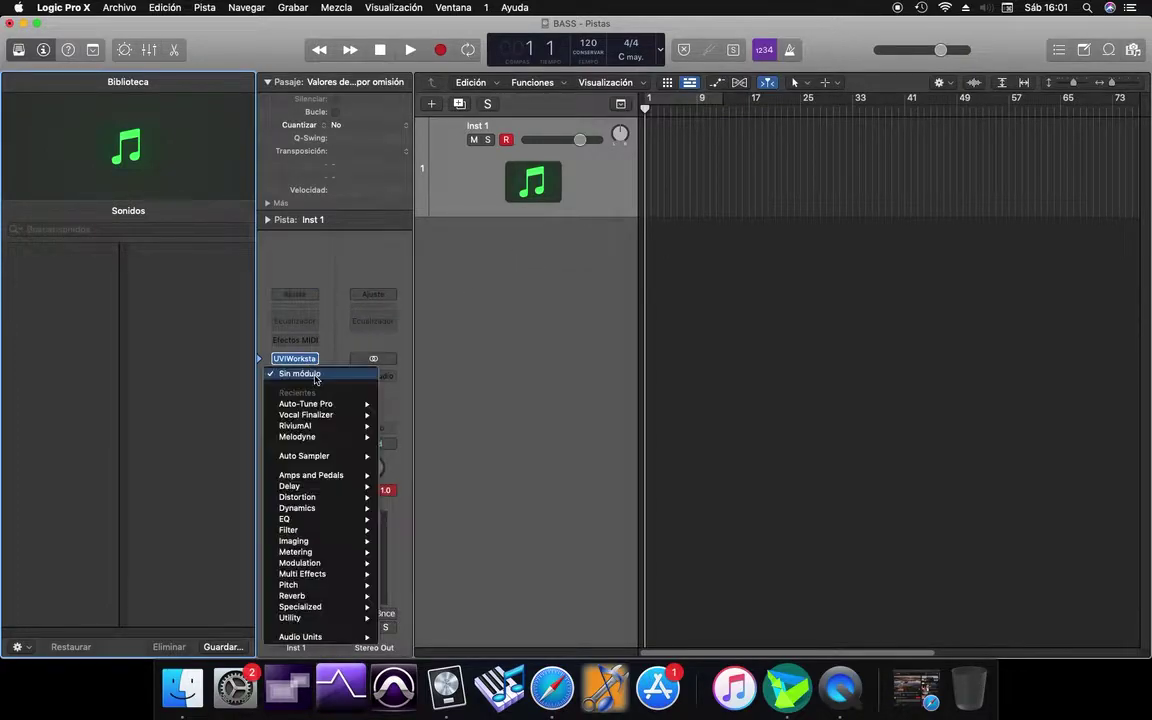
mouse_move(329, 403)
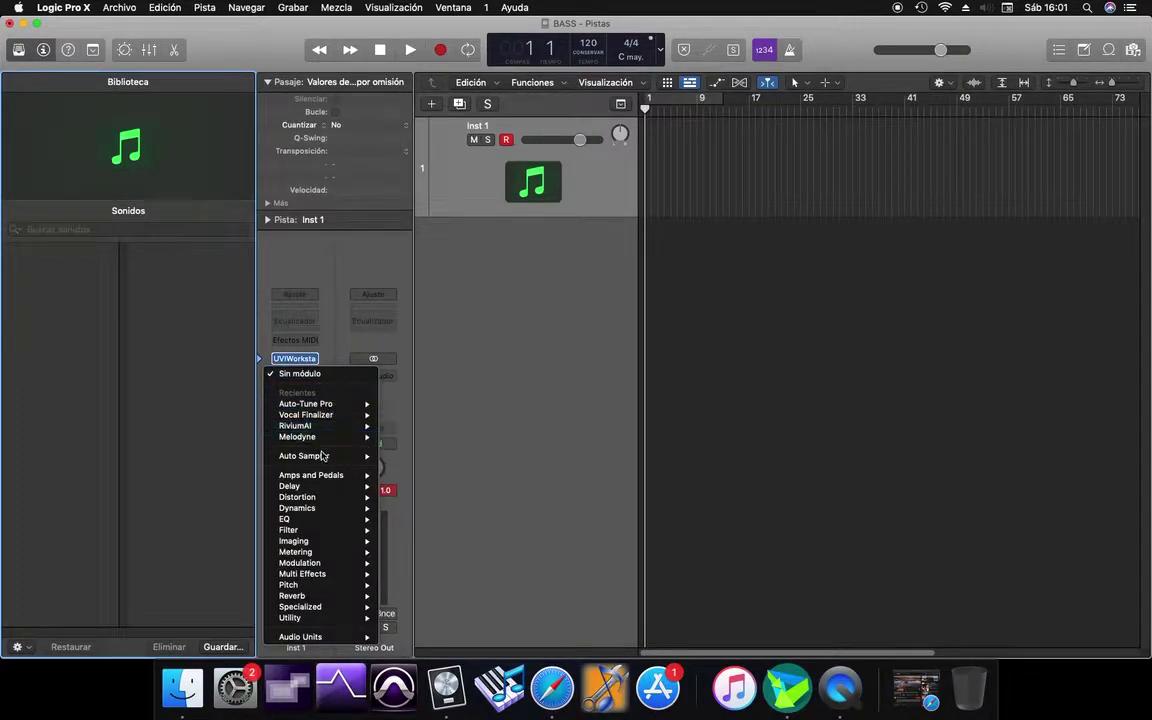
mouse_move(330, 456)
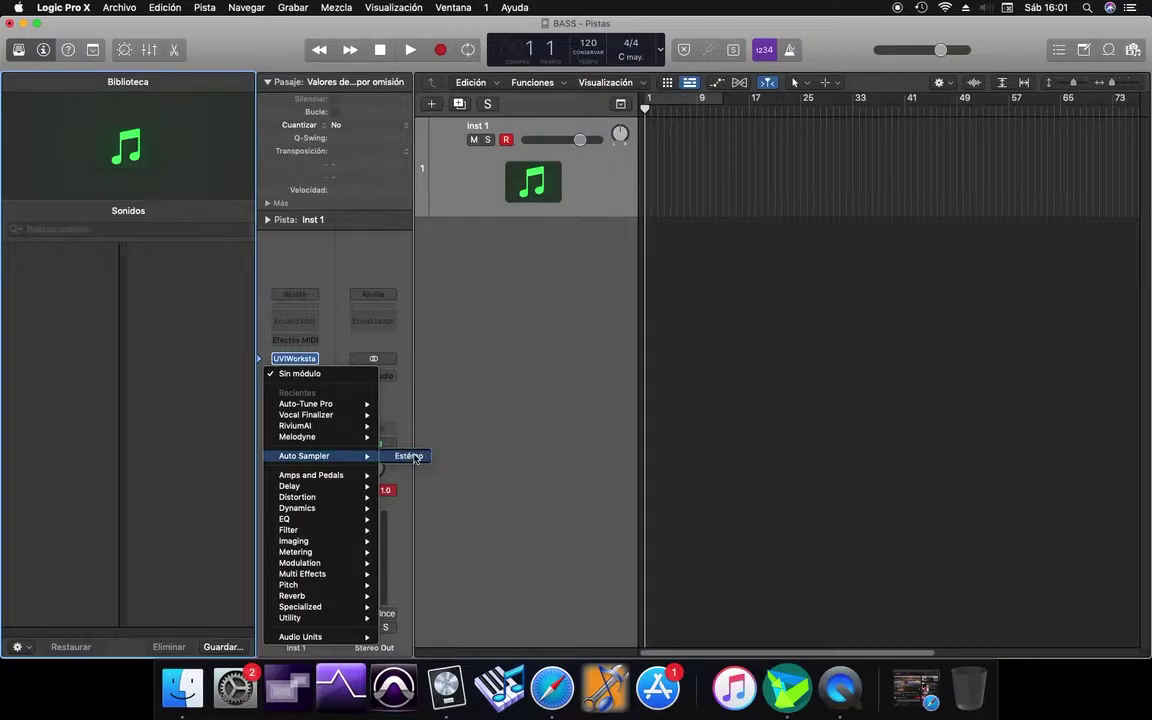
click(412, 456)
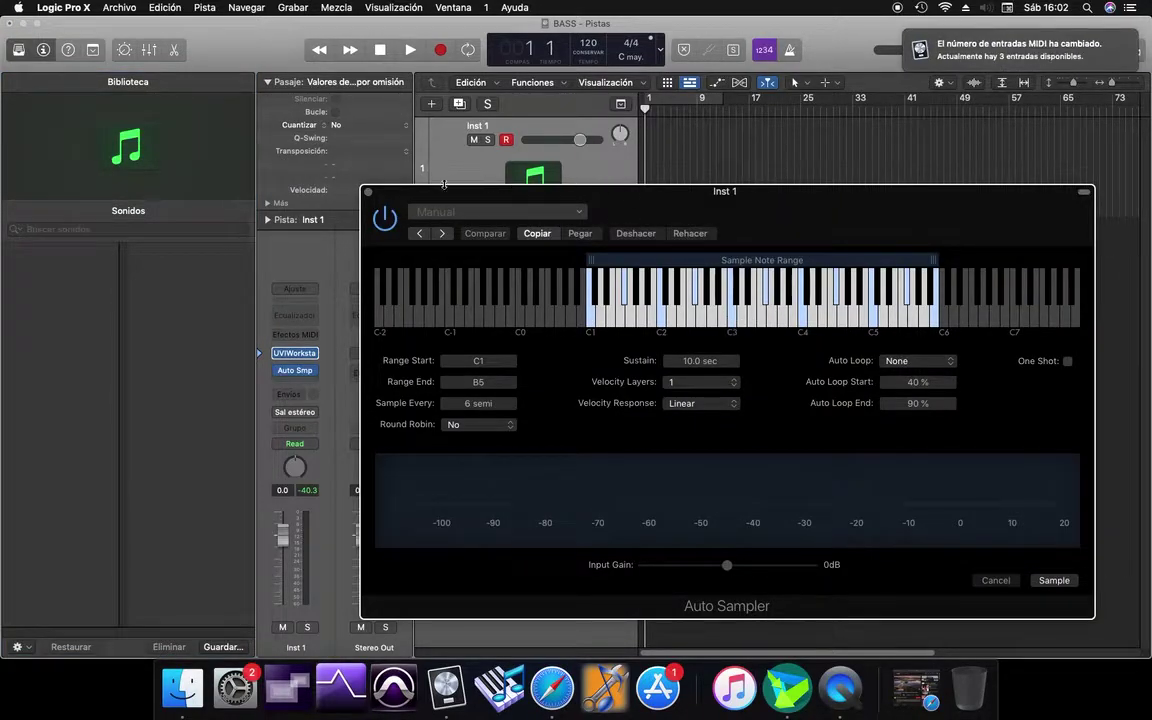
click(297, 357)
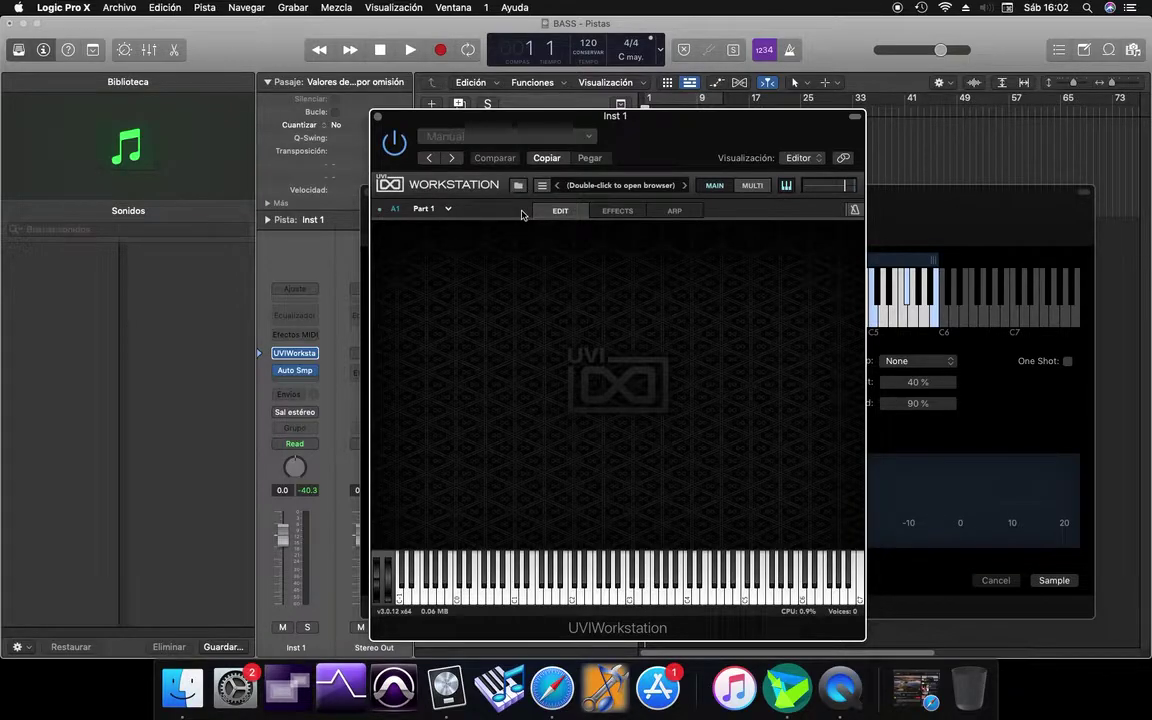
click(530, 138)
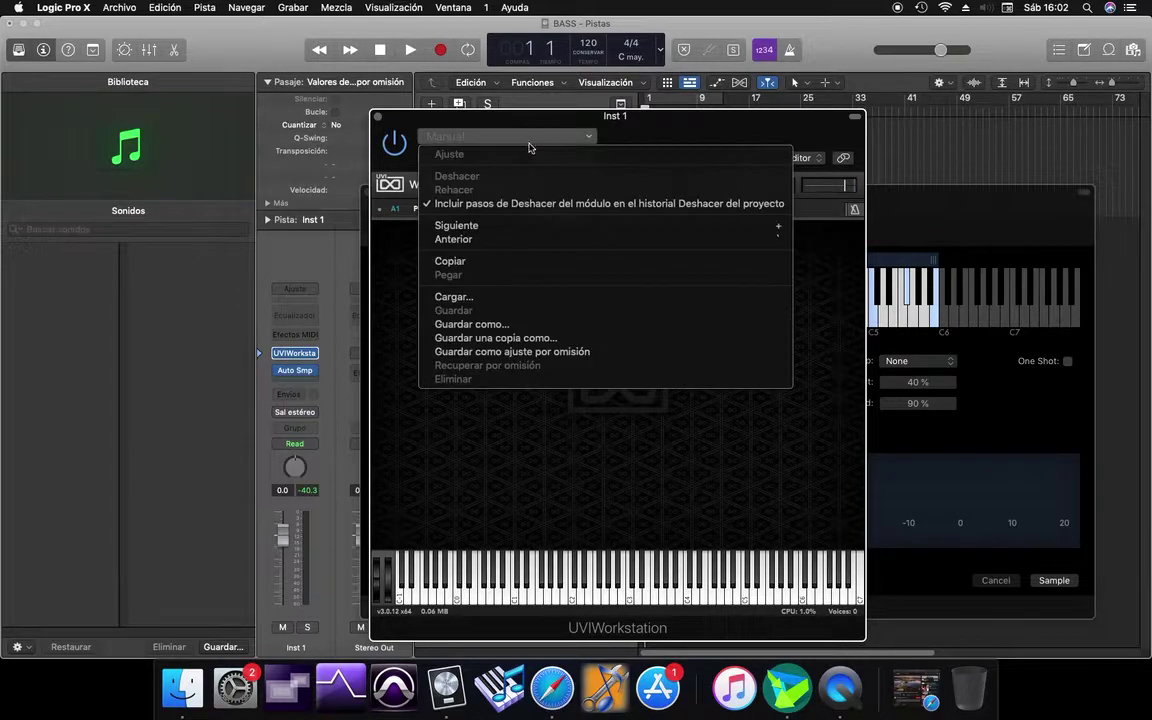
click(485, 297)
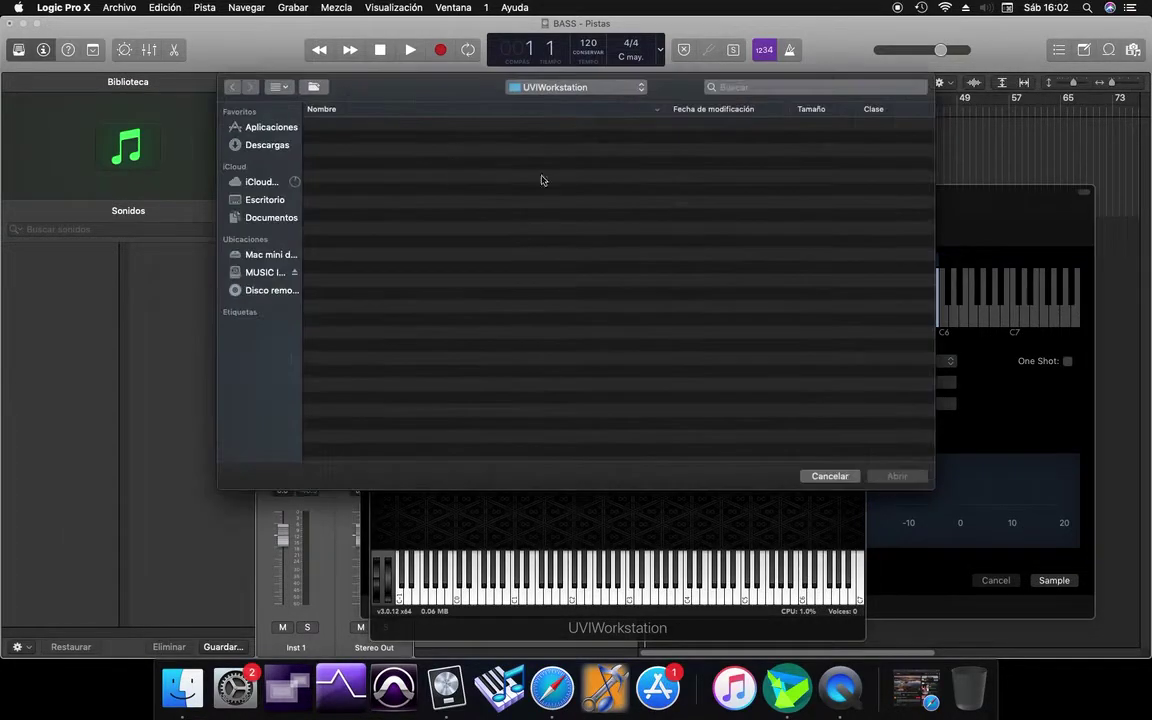
click(830, 476)
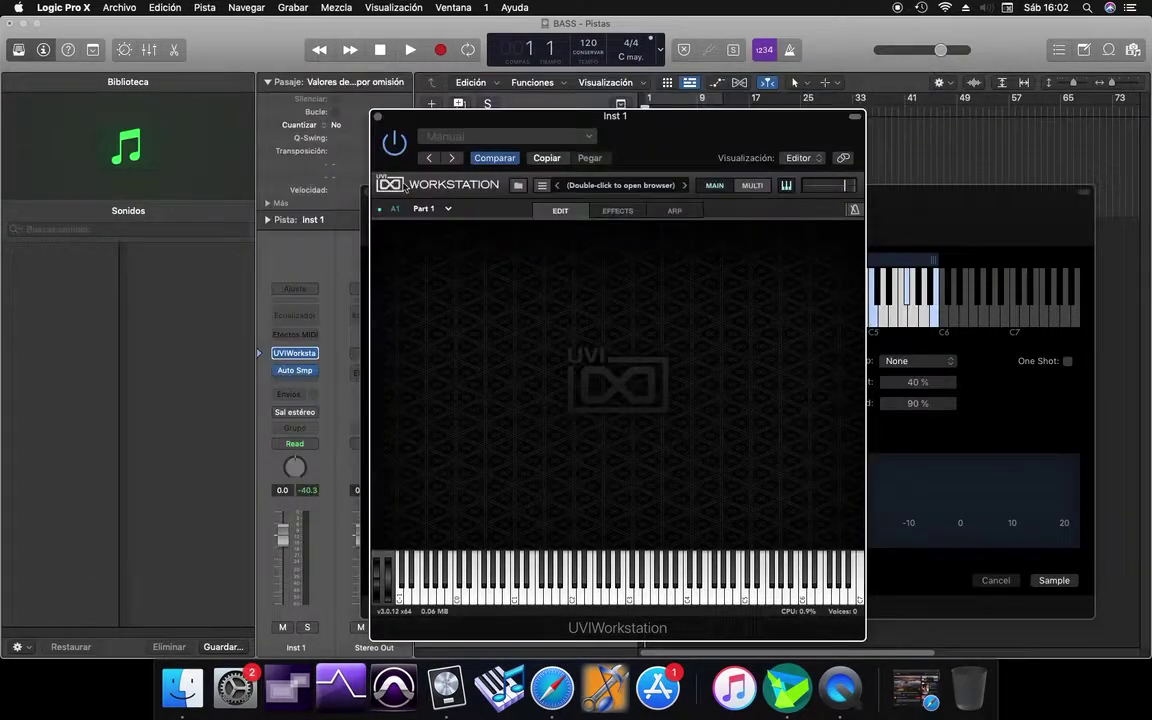
- Load the Elektron program from Elektron.ufs on the Desktop and switch its play mode to Solo with the keyswitches
click(518, 185)
click(416, 235)
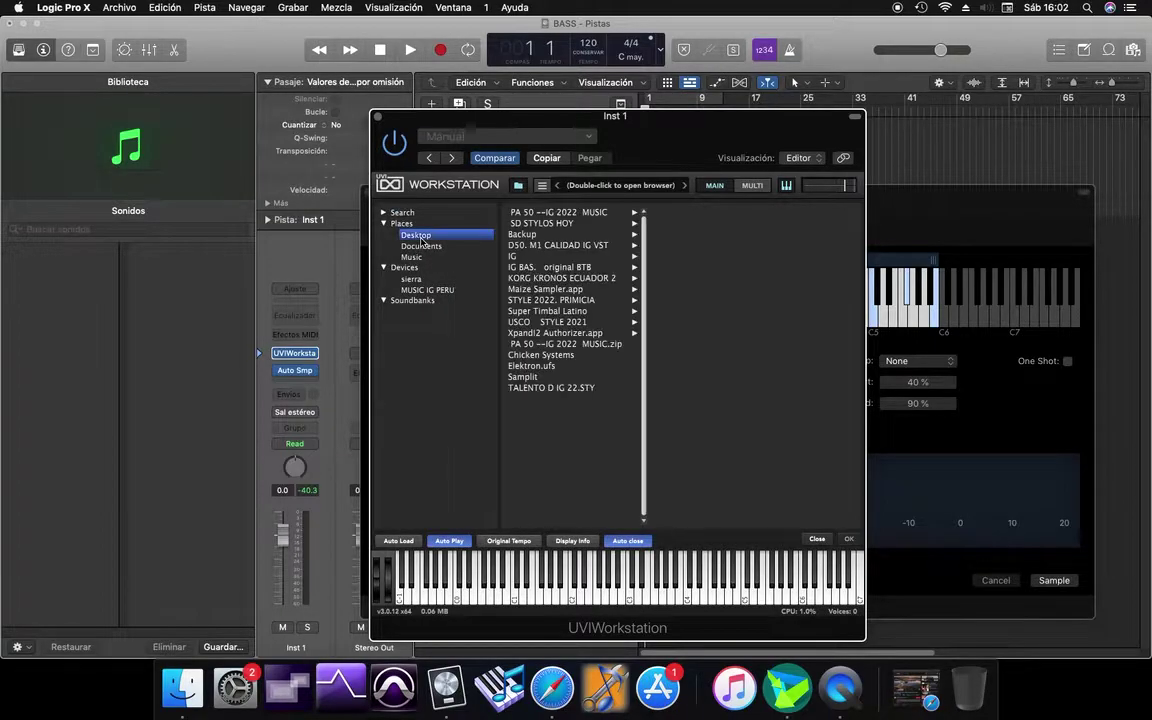
double_click(531, 366)
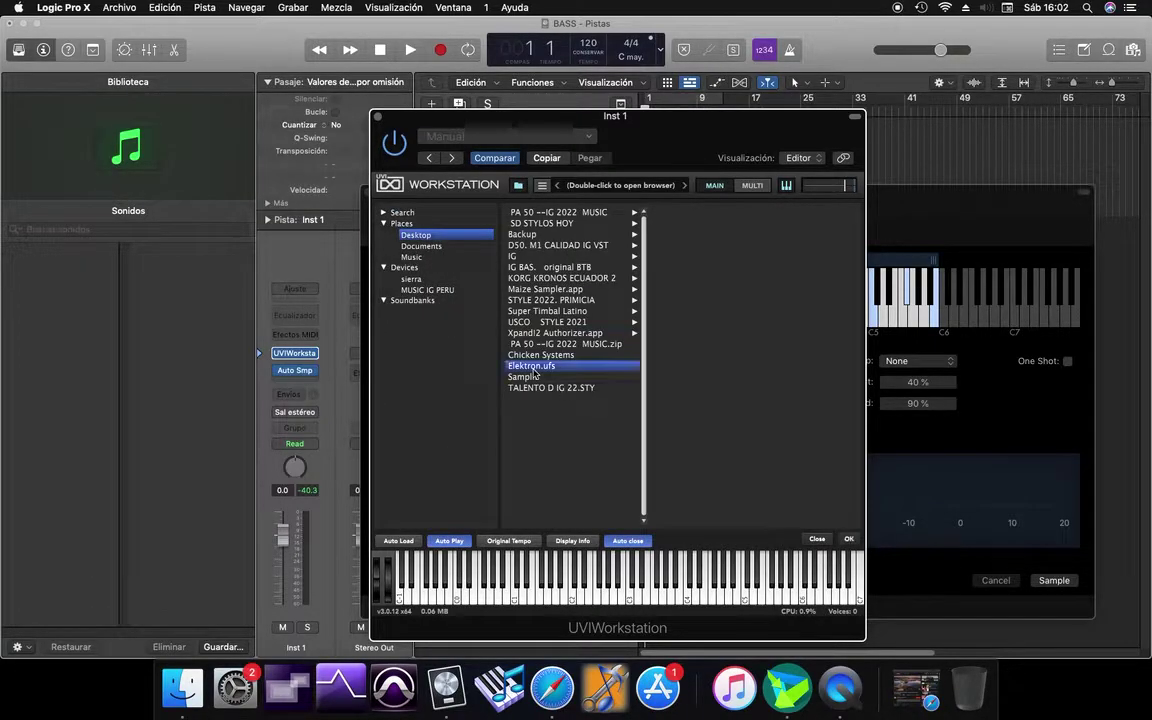
double_click(539, 214)
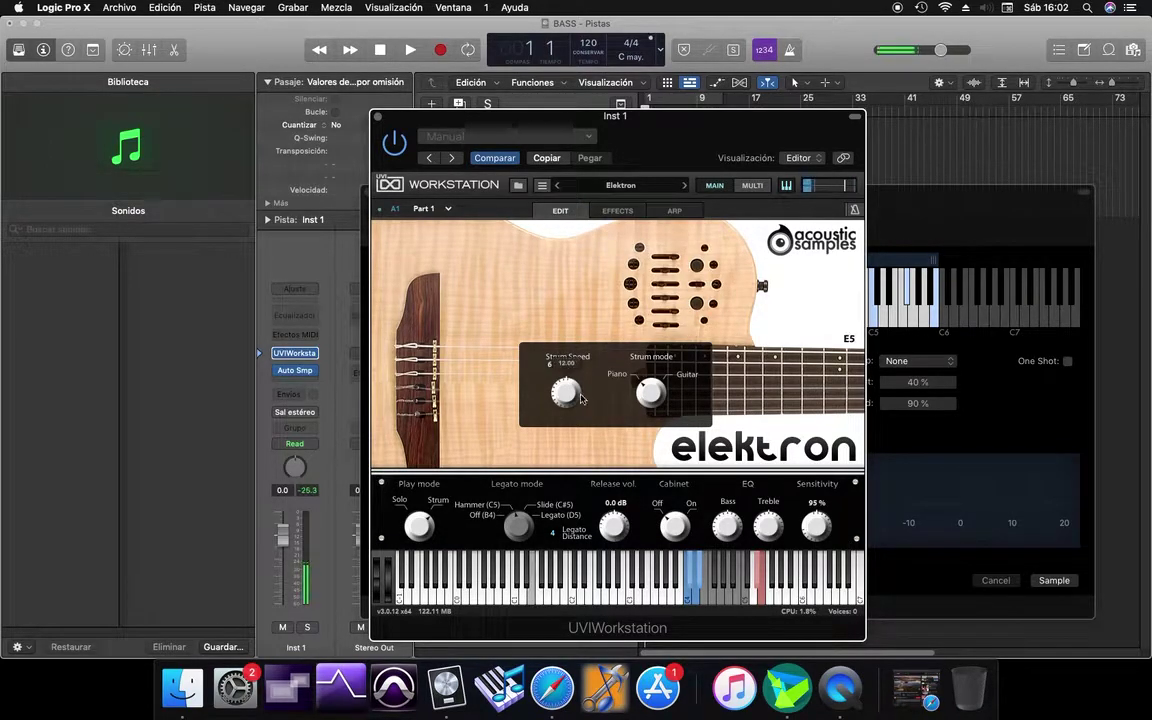
click(761, 598)
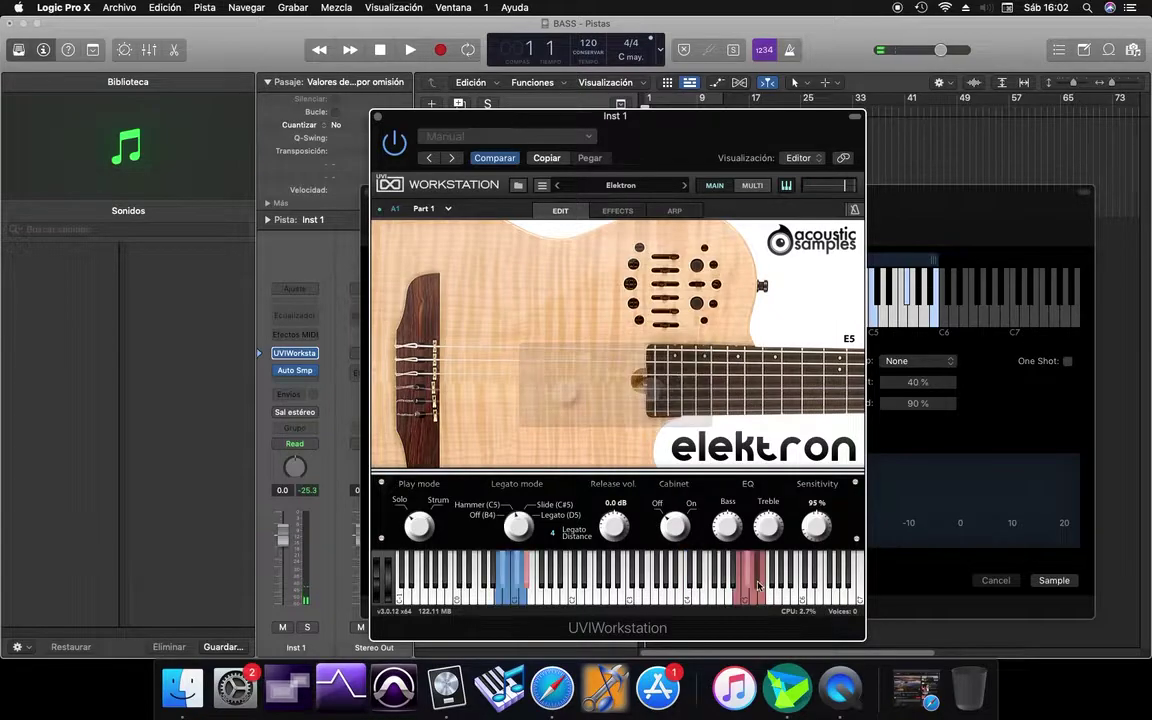
click(734, 600)
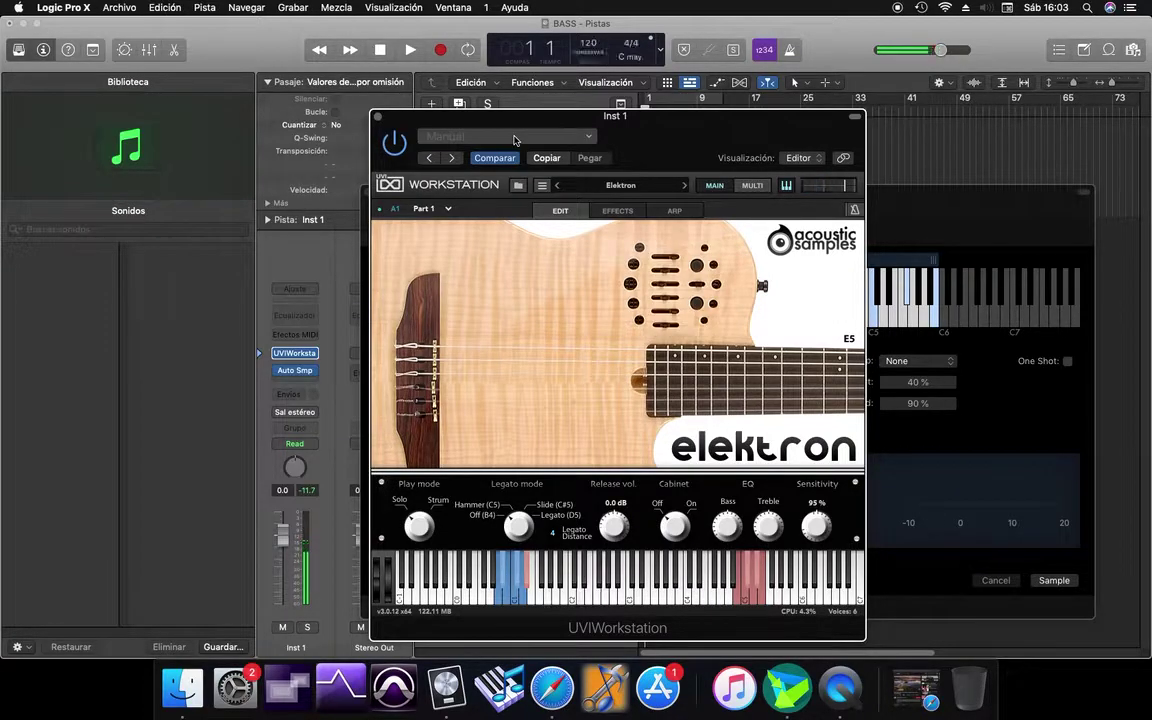
- Minimize the main project window and arrange the Auto Sampler and UVIWorkstation windows side by side
drag(515, 140, 608, 157)
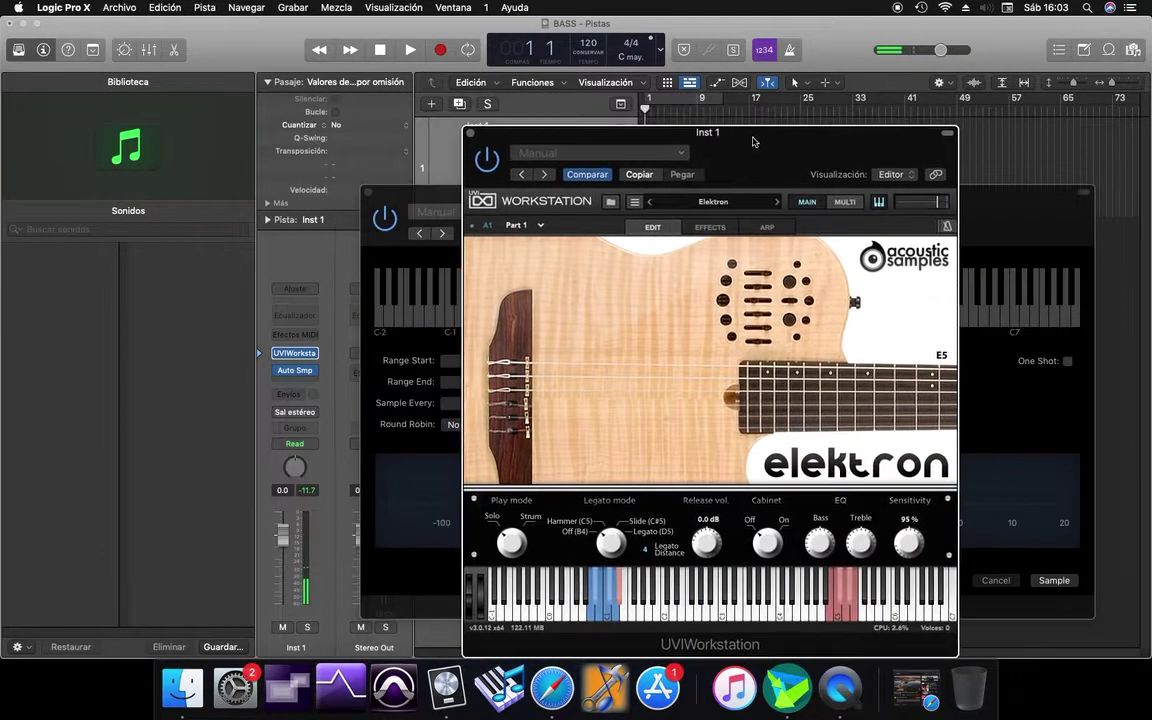
click(25, 23)
drag(396, 191, 166, 75)
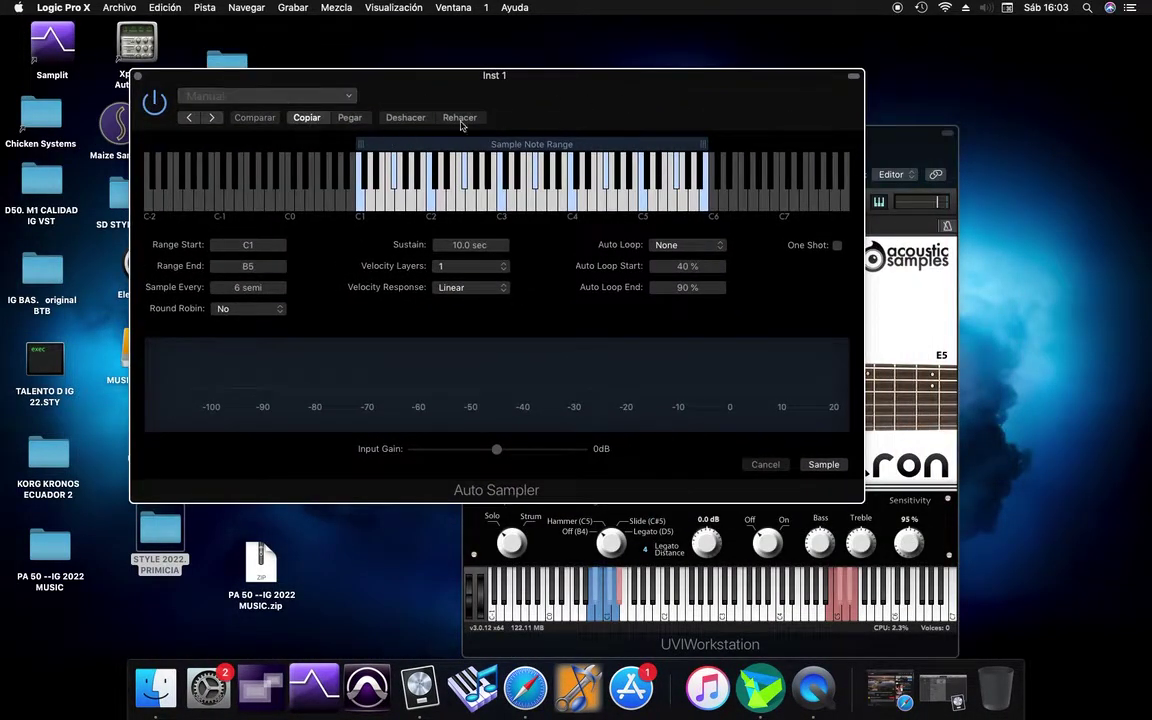
drag(811, 125, 989, 90)
- Audition several notes across the Auto Sampler's sample note range, including C3, C2, C4 and B5
click(497, 204)
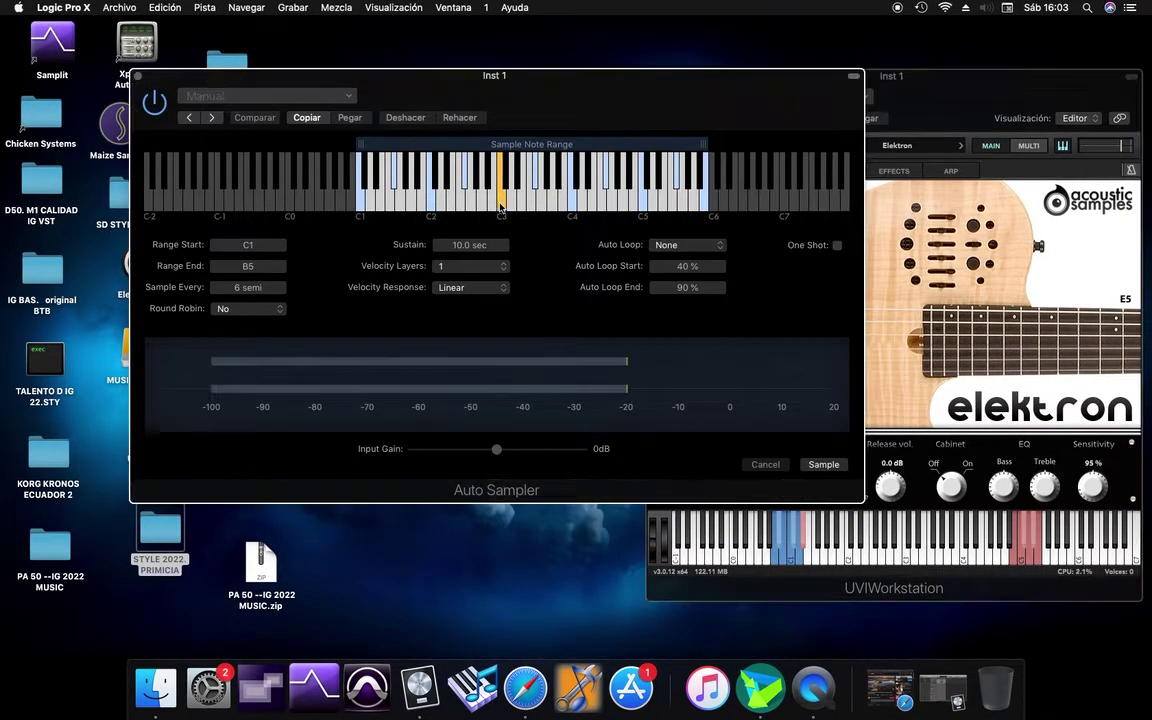
click(435, 205)
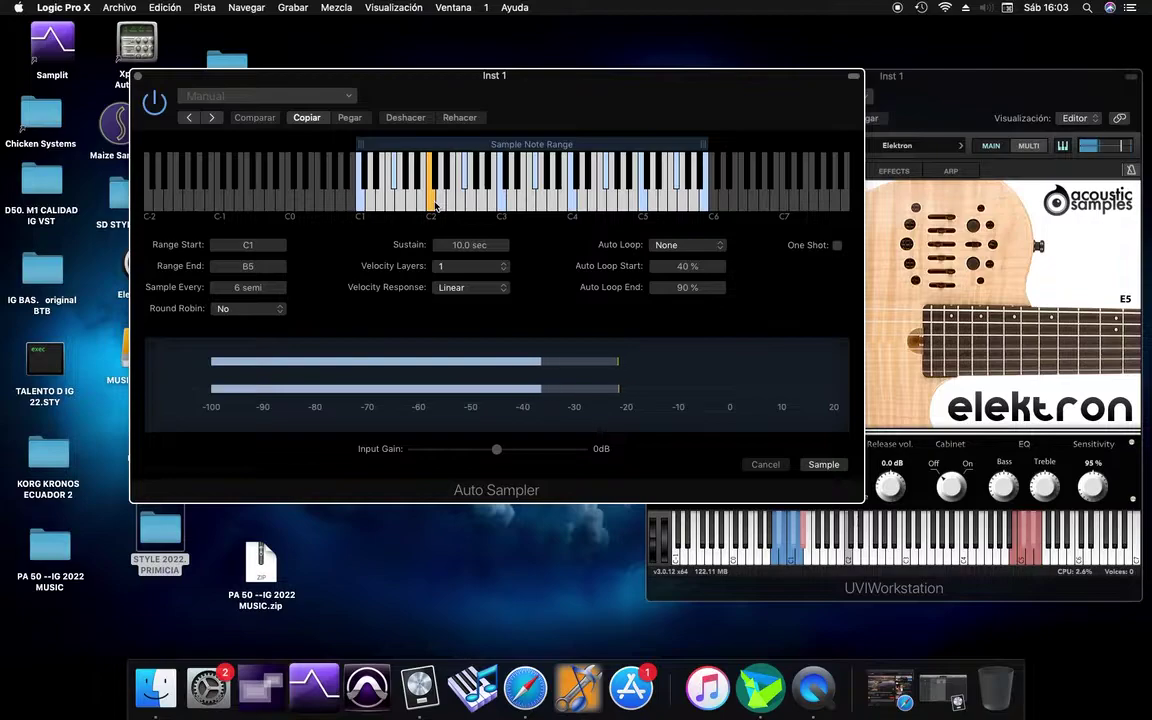
click(581, 200)
click(706, 203)
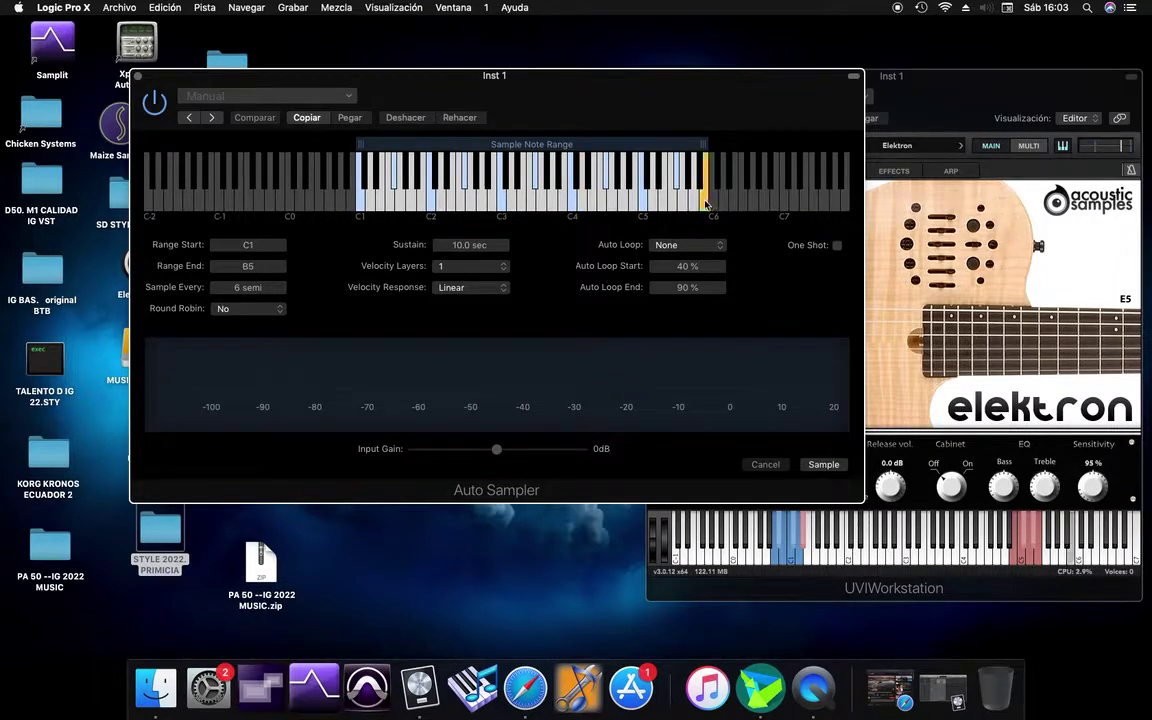
- Set the Auto Sampler's Range Start to C2
drag(221, 246, 213, 271)
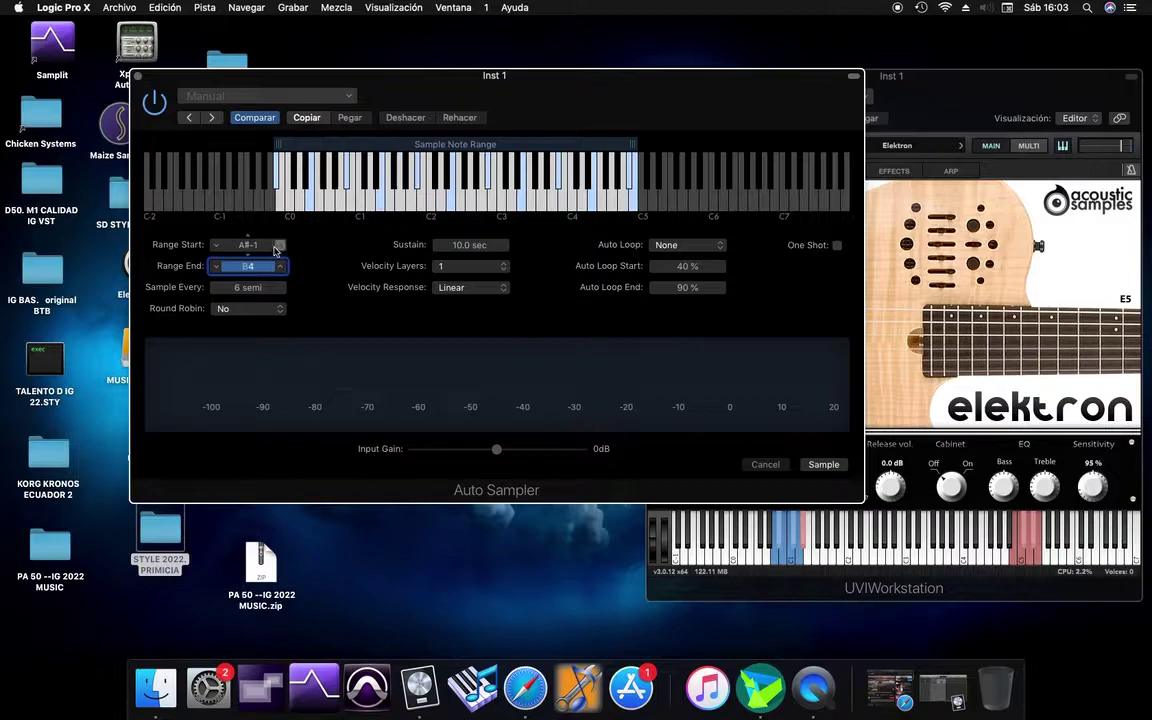
click(277, 248)
click(277, 248)
drag(277, 248, 277, 248)
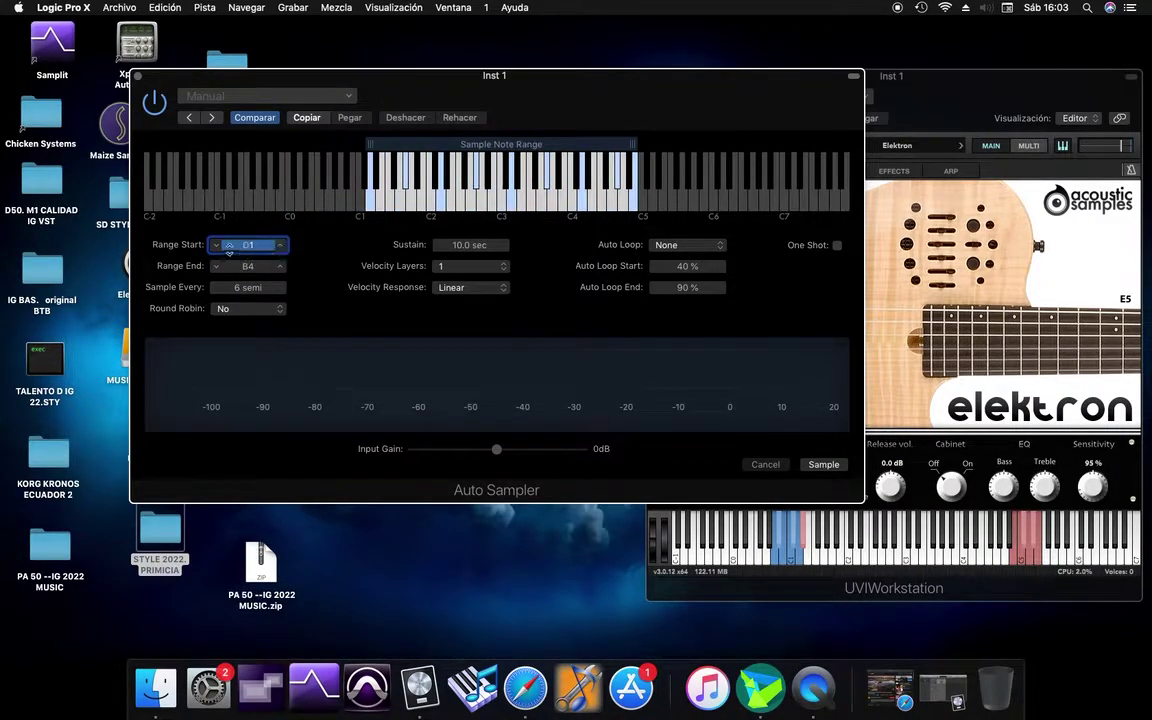
click(220, 248)
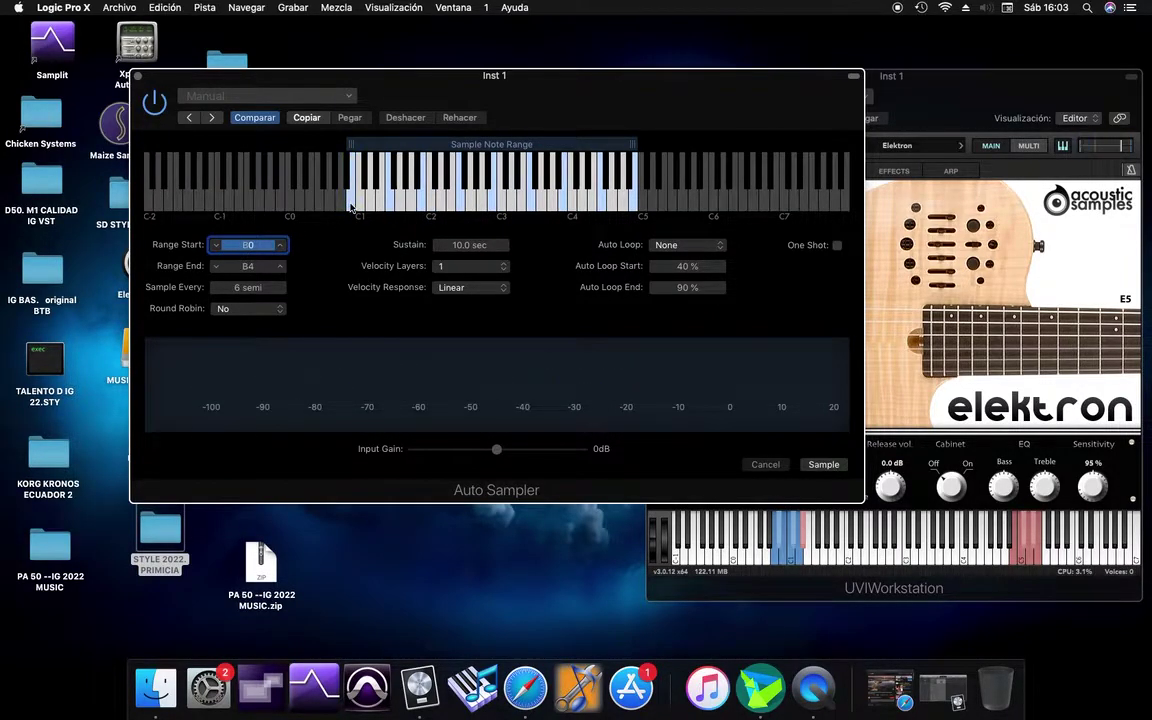
click(282, 245)
click(282, 245)
click(282, 245)
click(282, 245)
click(282, 245)
click(282, 245)
click(282, 245)
click(282, 245)
click(282, 245)
click(282, 245)
click(282, 245)
click(282, 245)
click(282, 245)
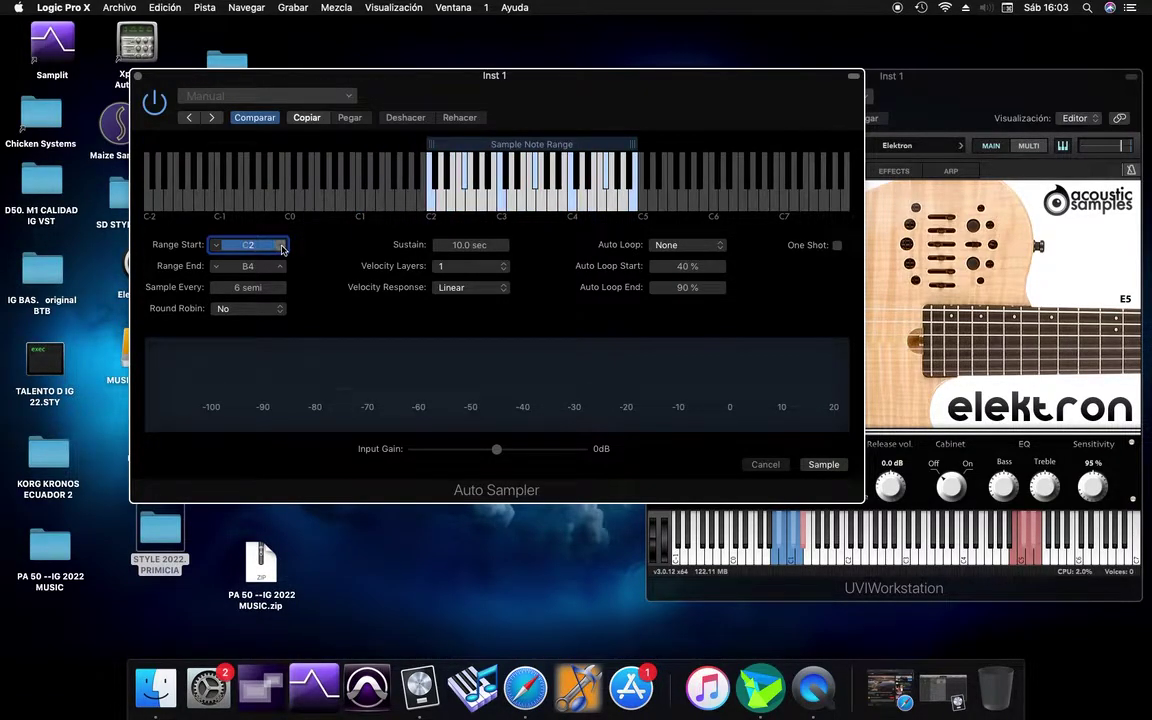
- Set the Auto Sampler's Range End to F4, checking the sound near the ends of the range
click(386, 198)
click(214, 267)
click(214, 267)
click(214, 267)
click(214, 267)
click(214, 267)
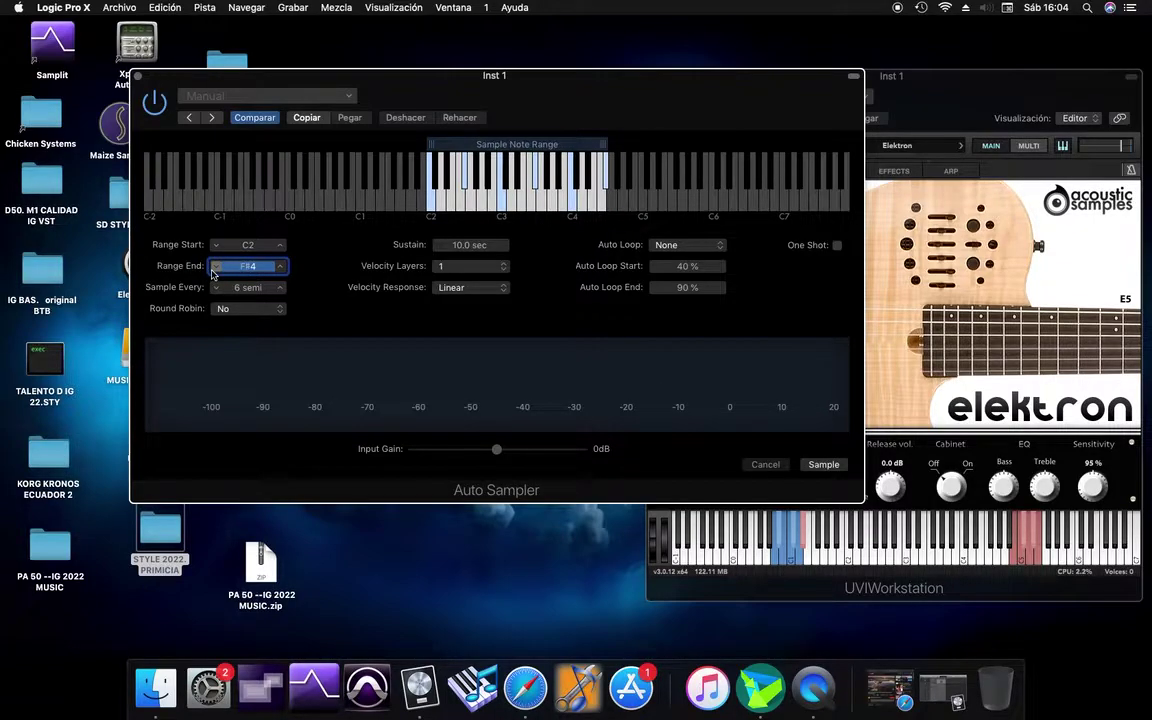
click(600, 204)
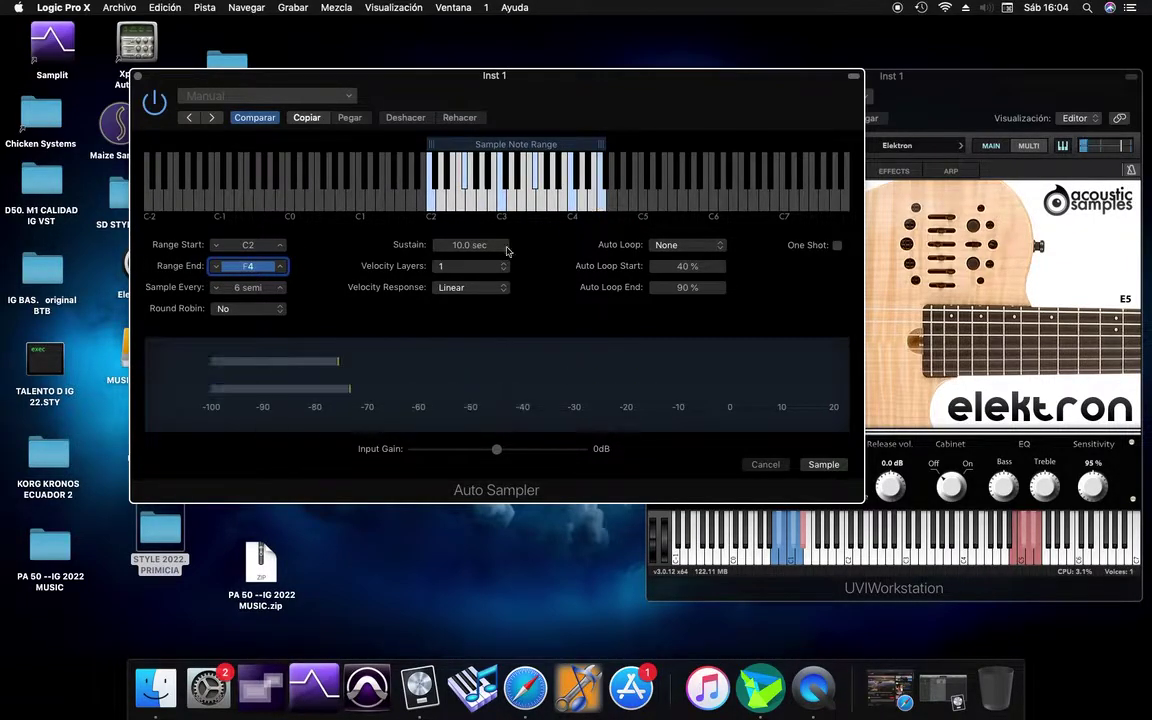
- Set the Auto Sampler to sample every 4 semitones with an 8.0 sec sustain, and audition notes around C3
click(219, 289)
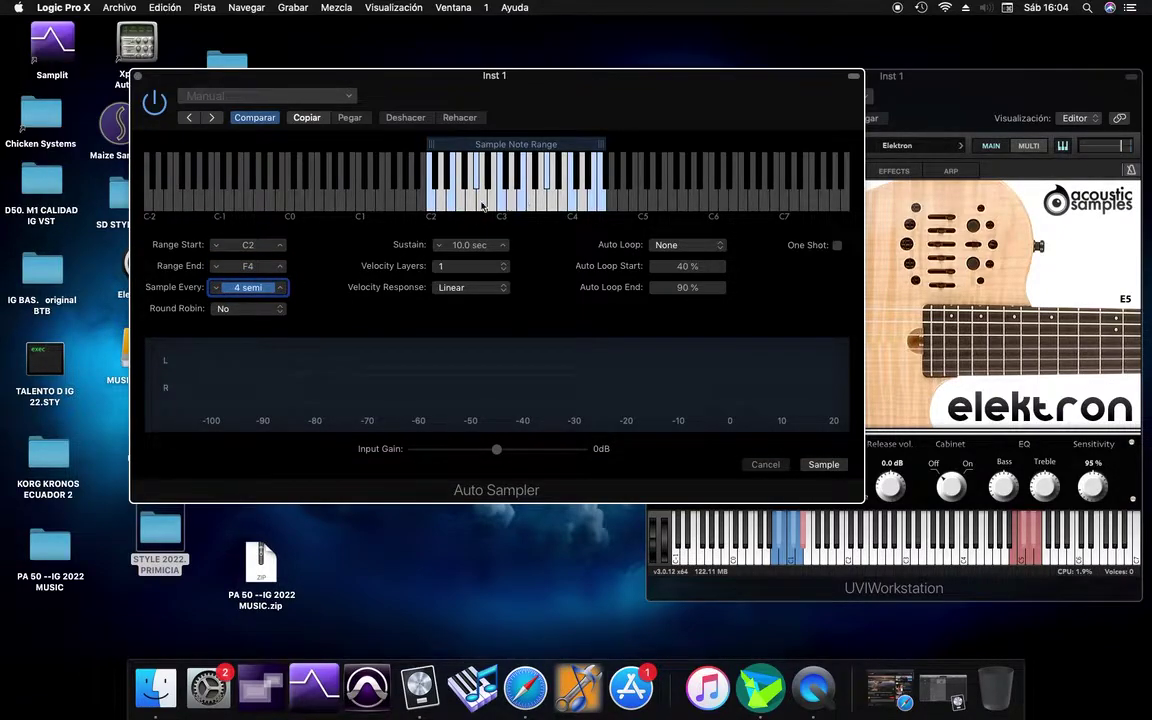
click(439, 246)
click(439, 246)
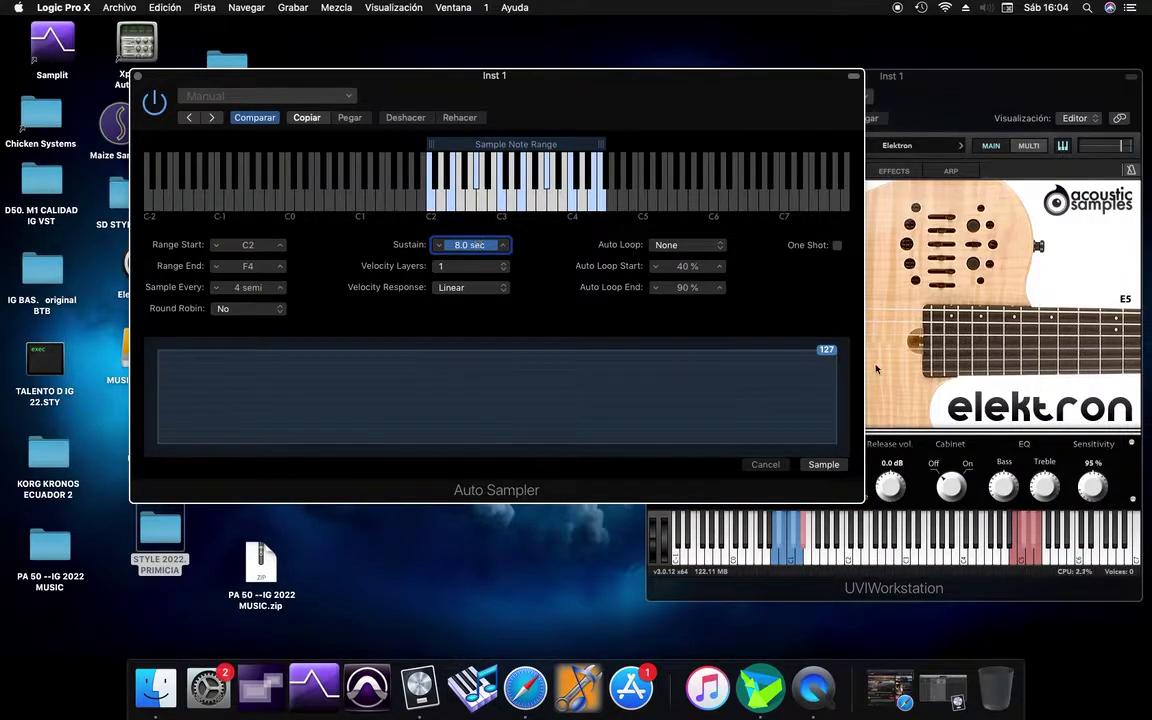
click(502, 202)
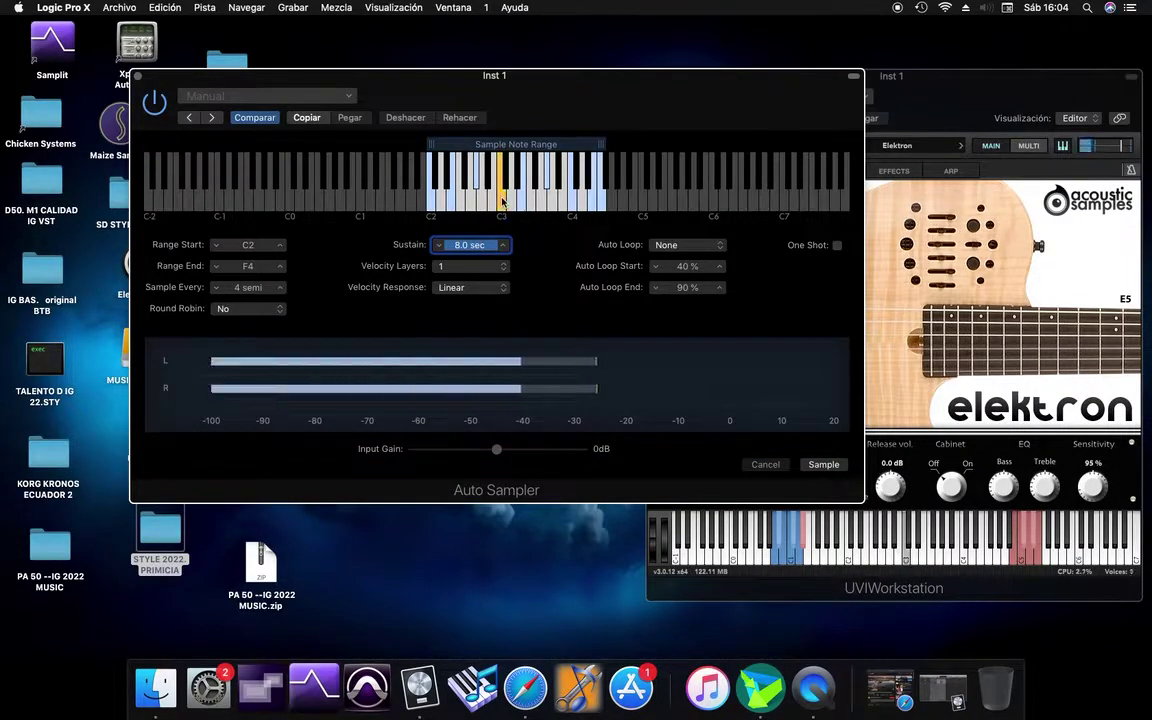
click(522, 200)
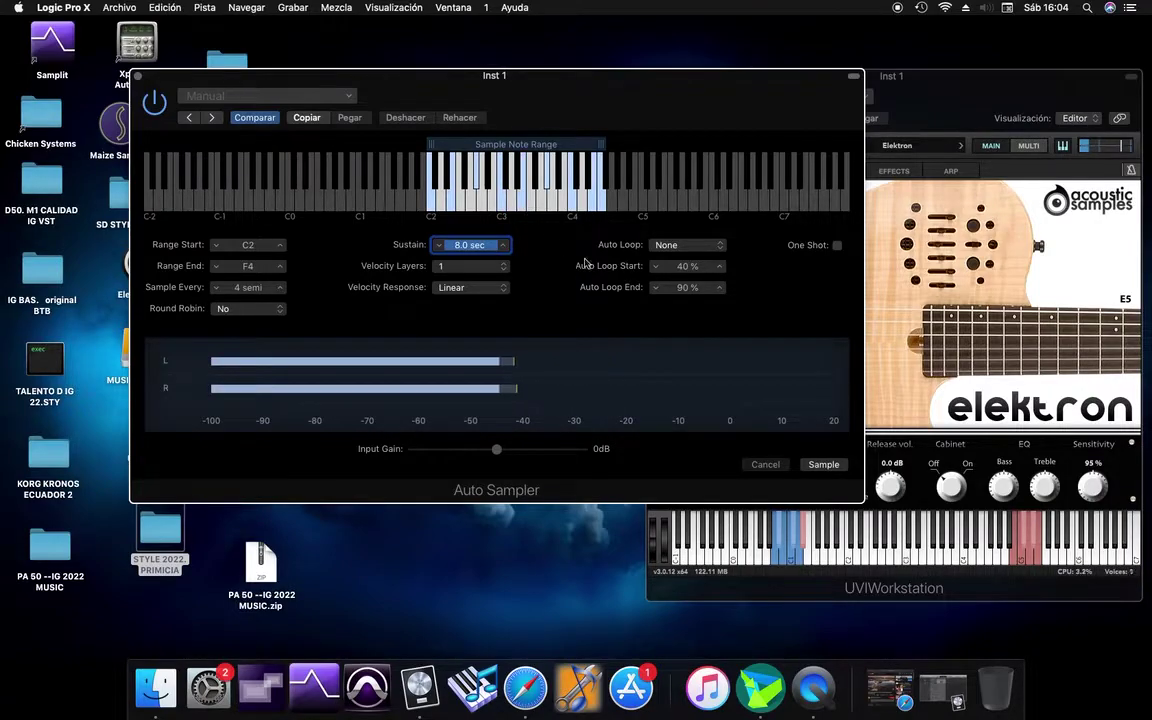
- Start the auto-sampling, saving the sampler instrument to the Escritorio folder as ELEKTRON GODYN.exs
click(823, 464)
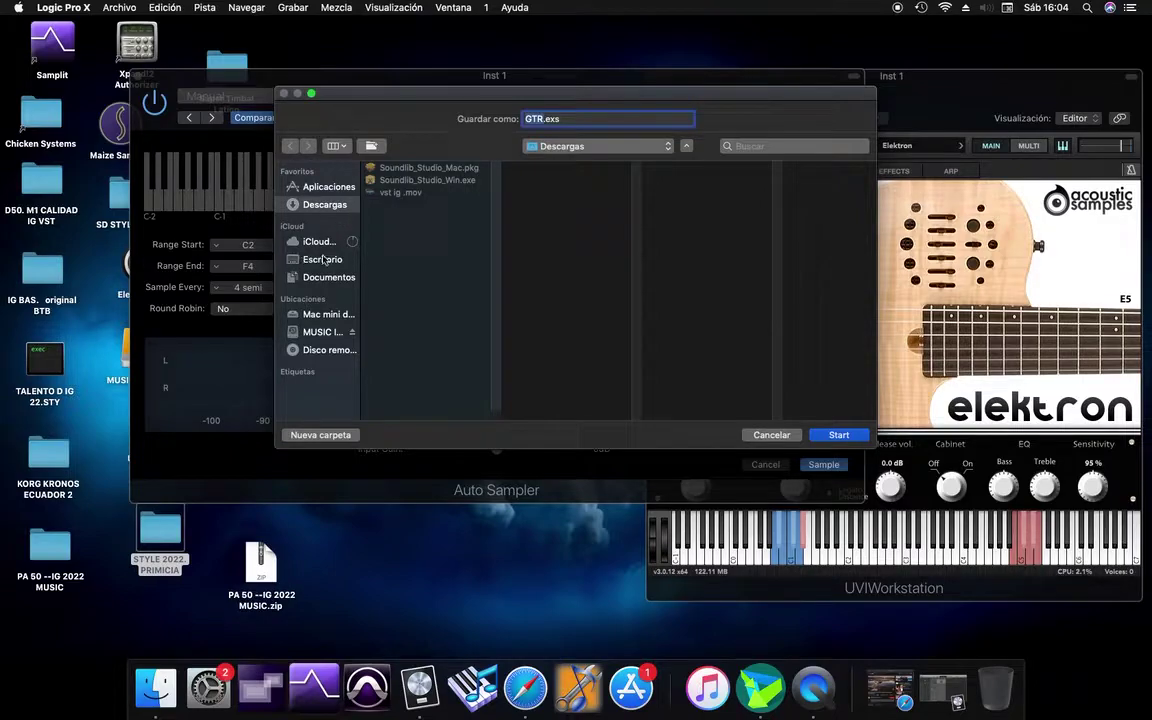
click(325, 261)
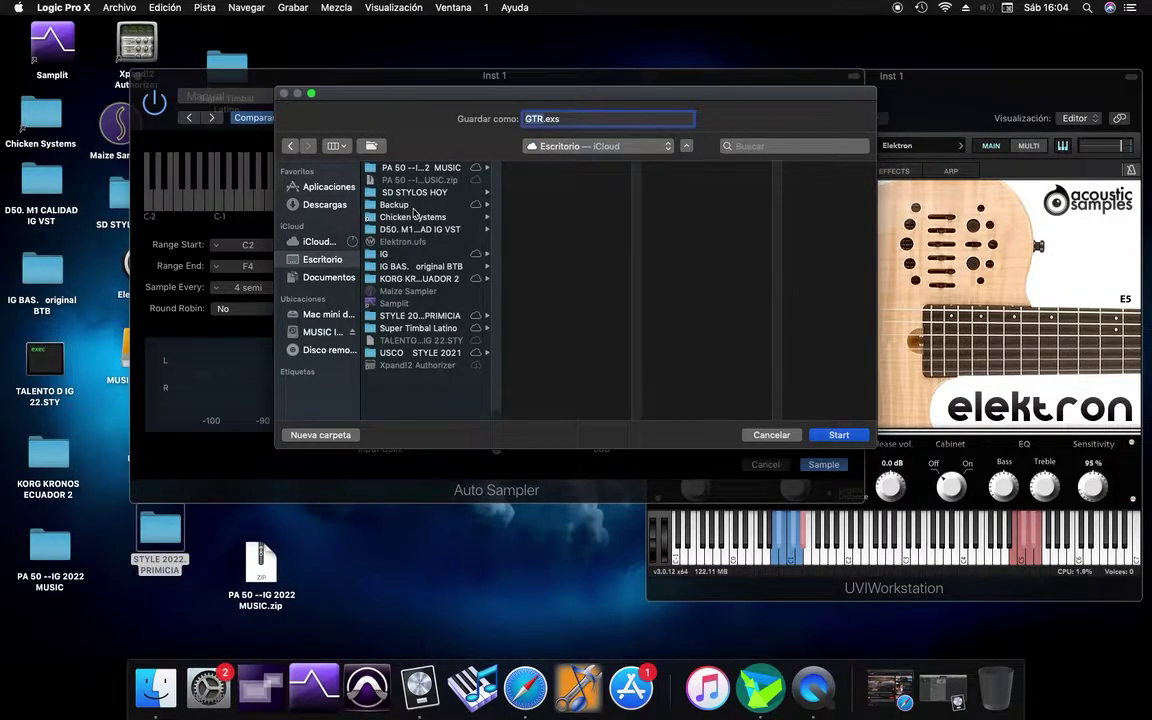
text(e)
text(ELE)
text(KTRO)
text(N GODYB)
key(BackSpace)
text(N)
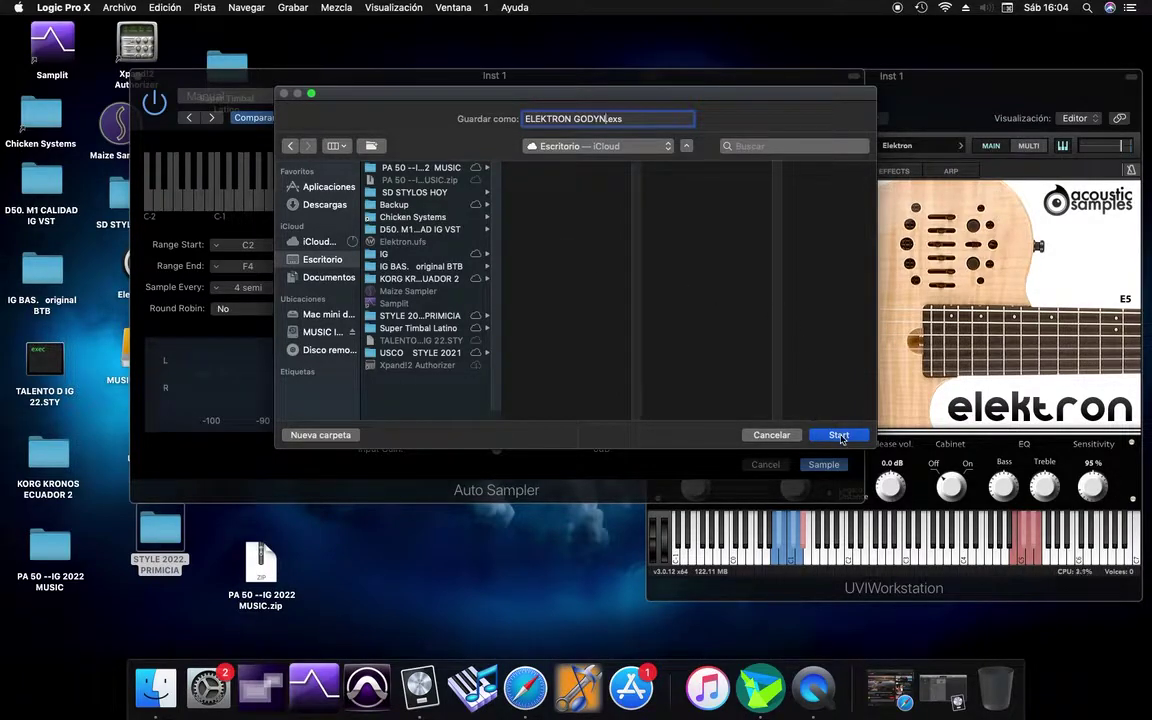
key(Return)
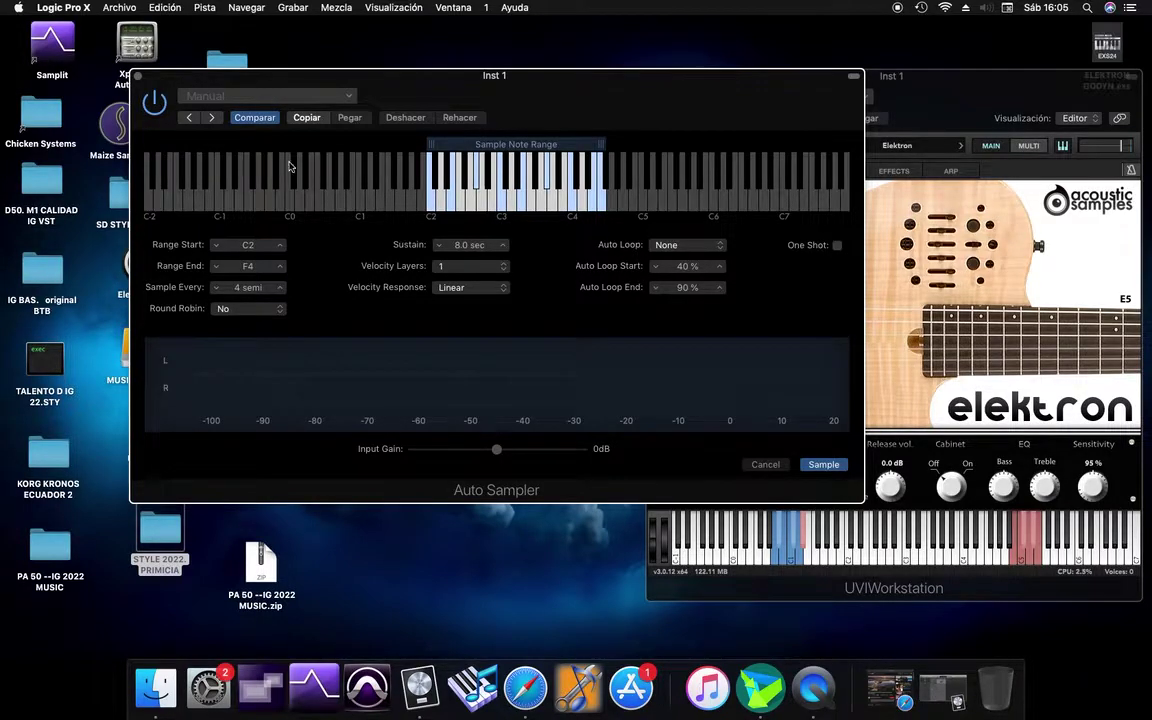
- Bring back the minimized BASS project window and delete the Inst 1 track holding UVIWorkstation and Auto Sampler
click(979, 133)
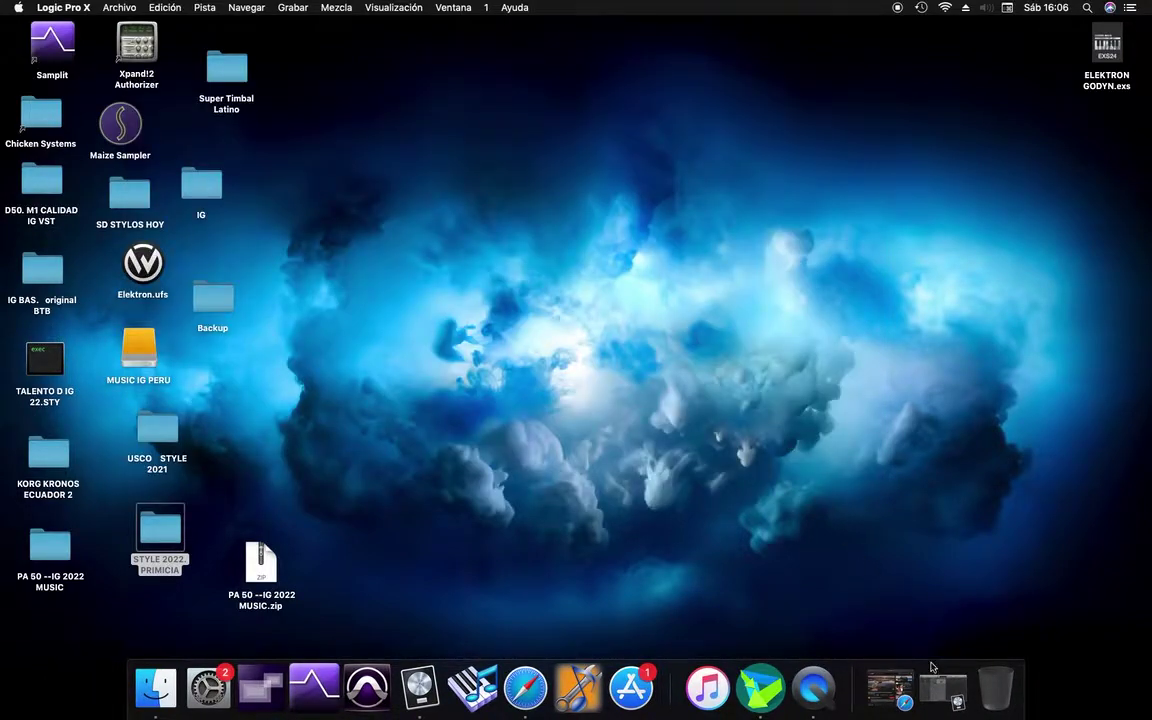
click(940, 686)
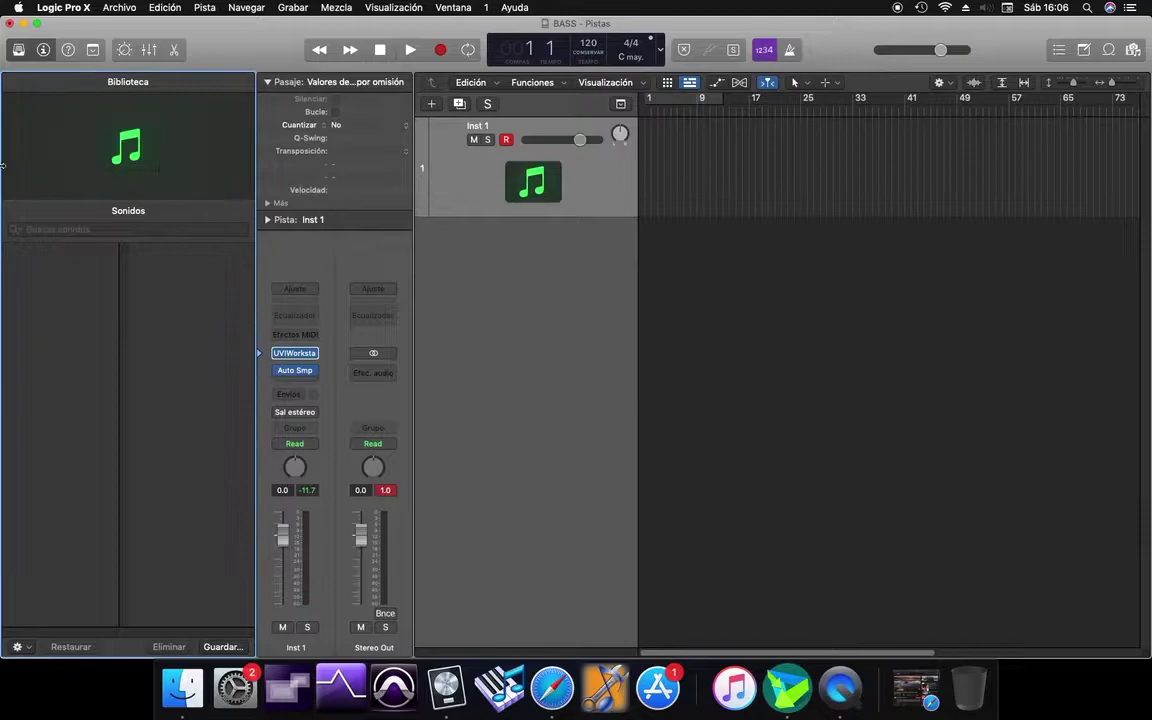
right_click(466, 165)
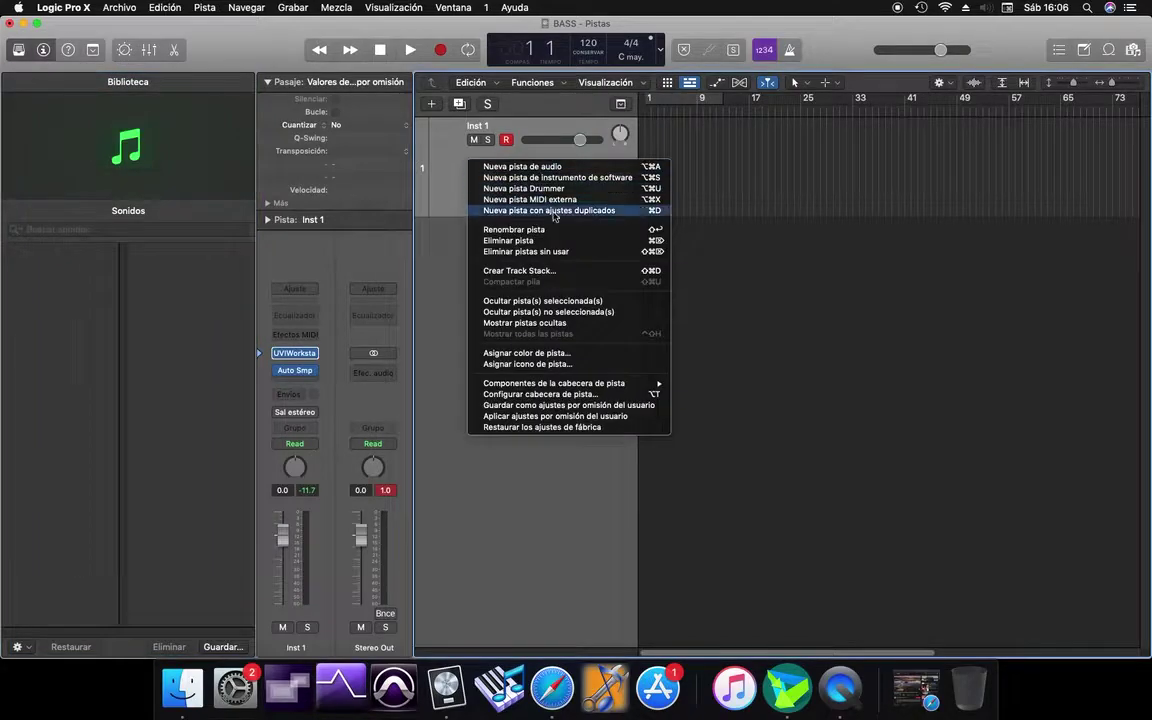
key(Escape)
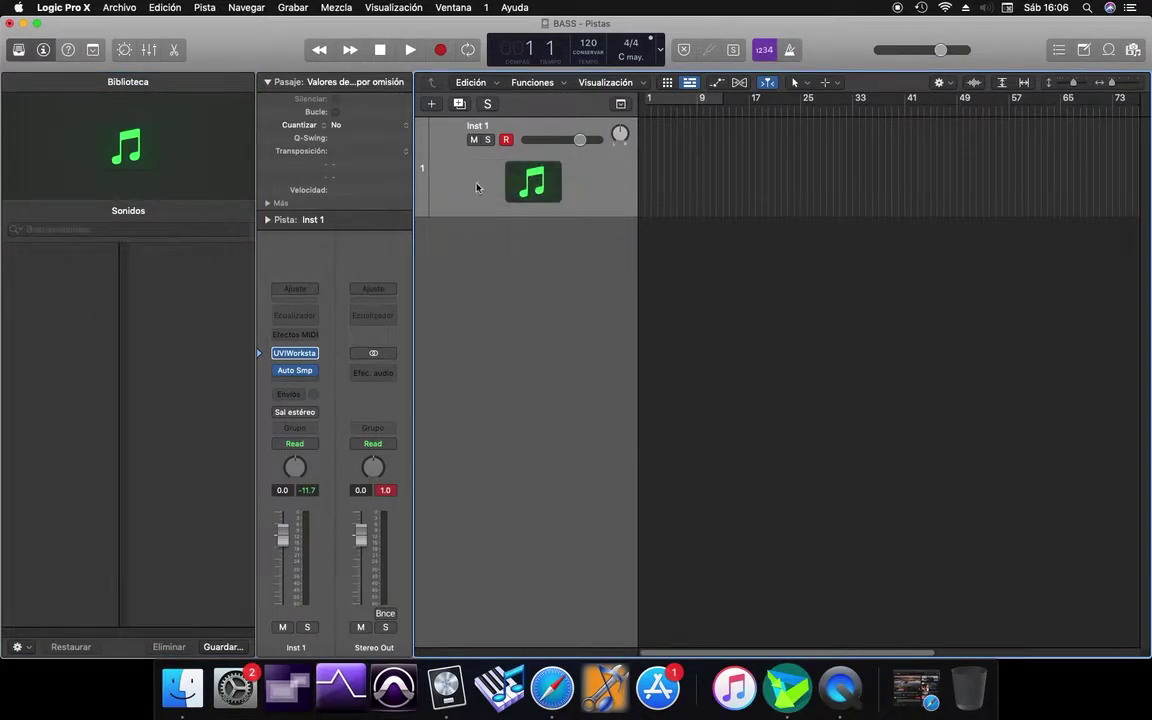
key(super+BackSpace)
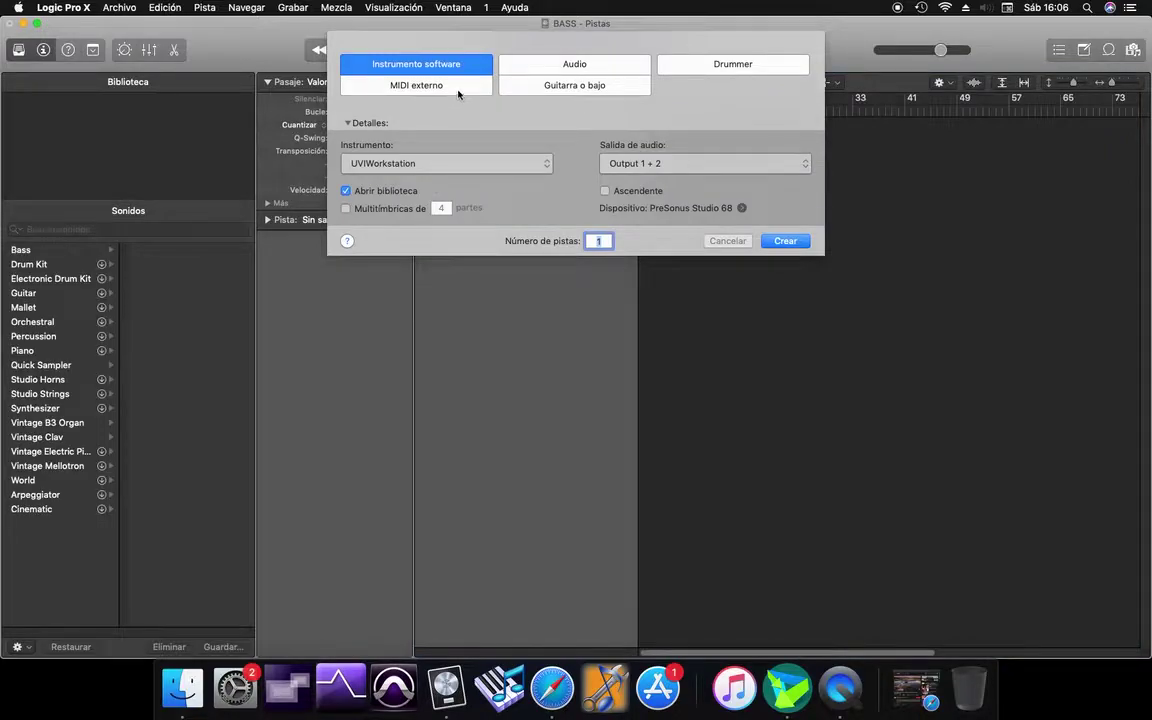
- Create one software instrument track using the stereo version of Sampler (Multi-Sample)
click(429, 165)
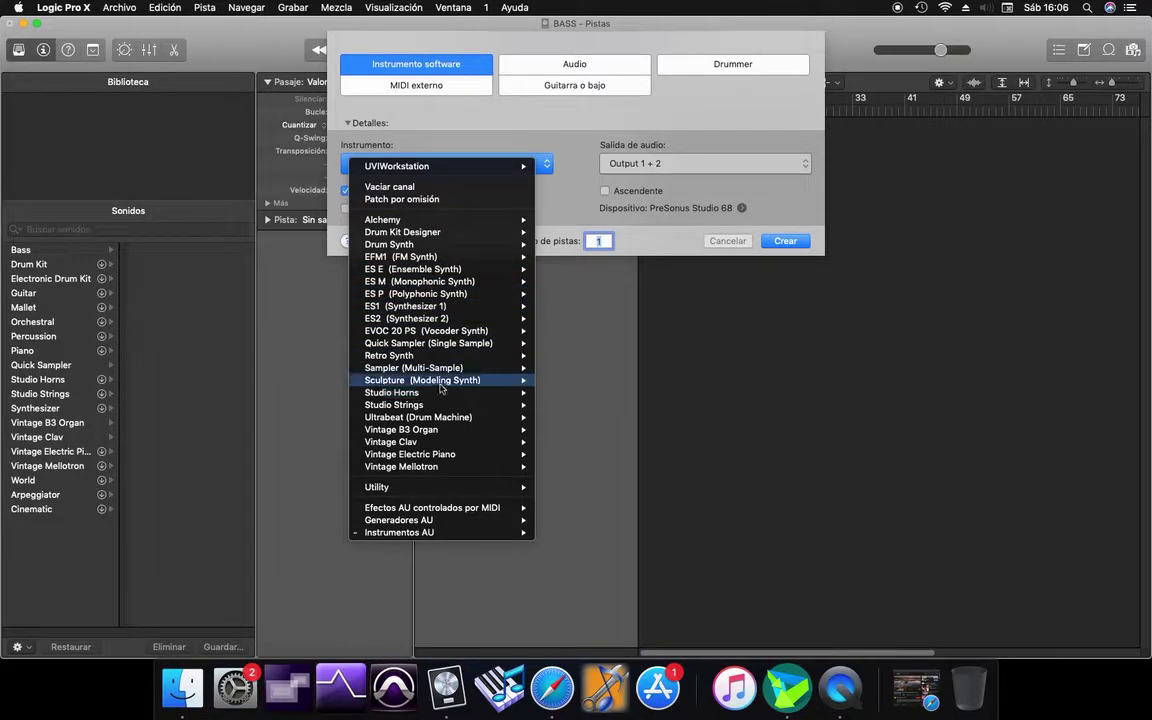
mouse_move(434, 372)
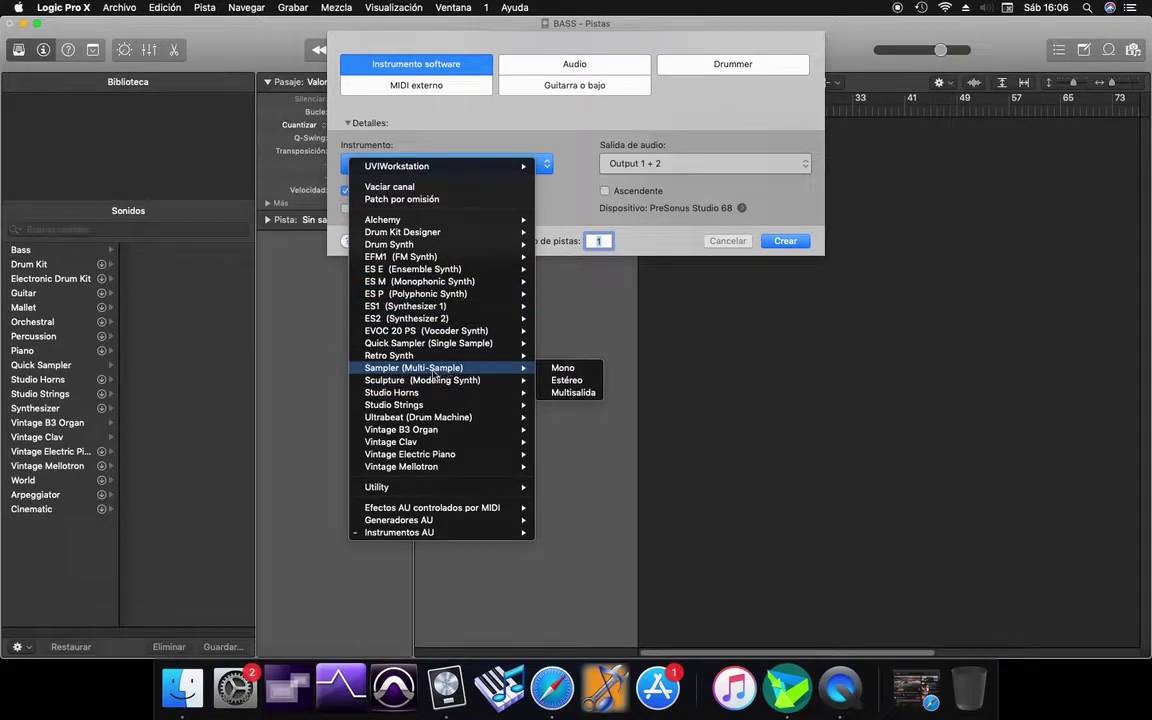
click(567, 381)
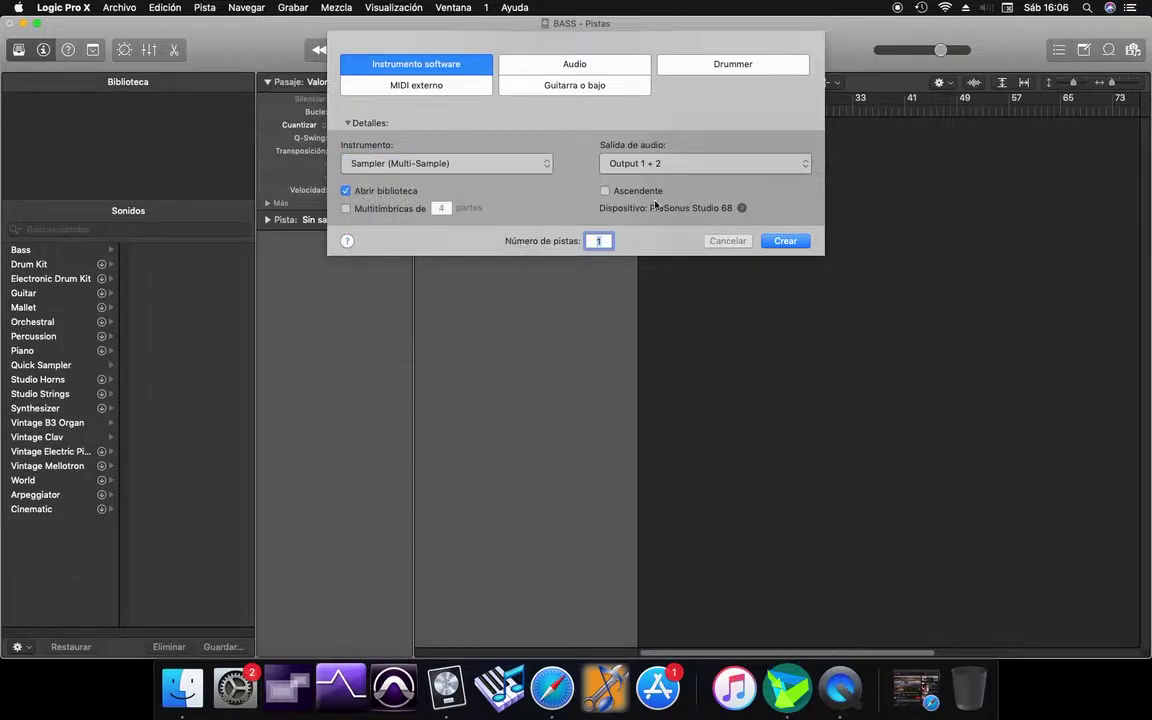
click(785, 241)
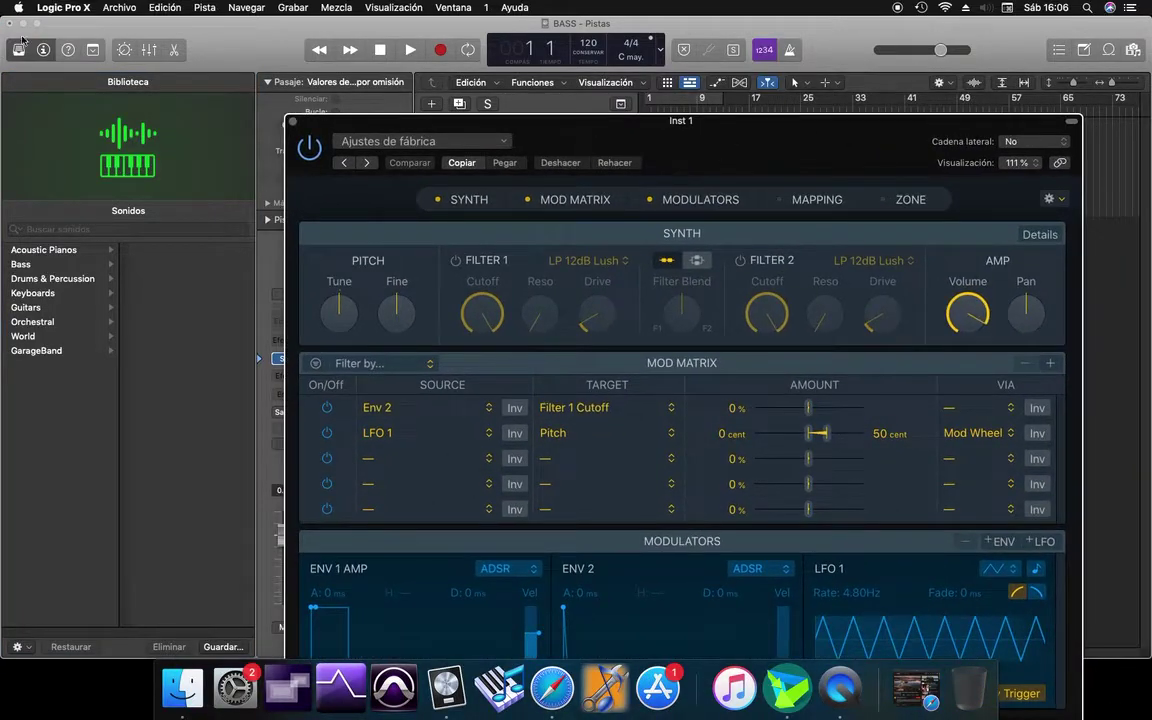
- Minimize the project window and load ELEKTRON GODYN.exs from the Escritorio folder into the Sampler
click(24, 22)
drag(767, 120, 645, 5)
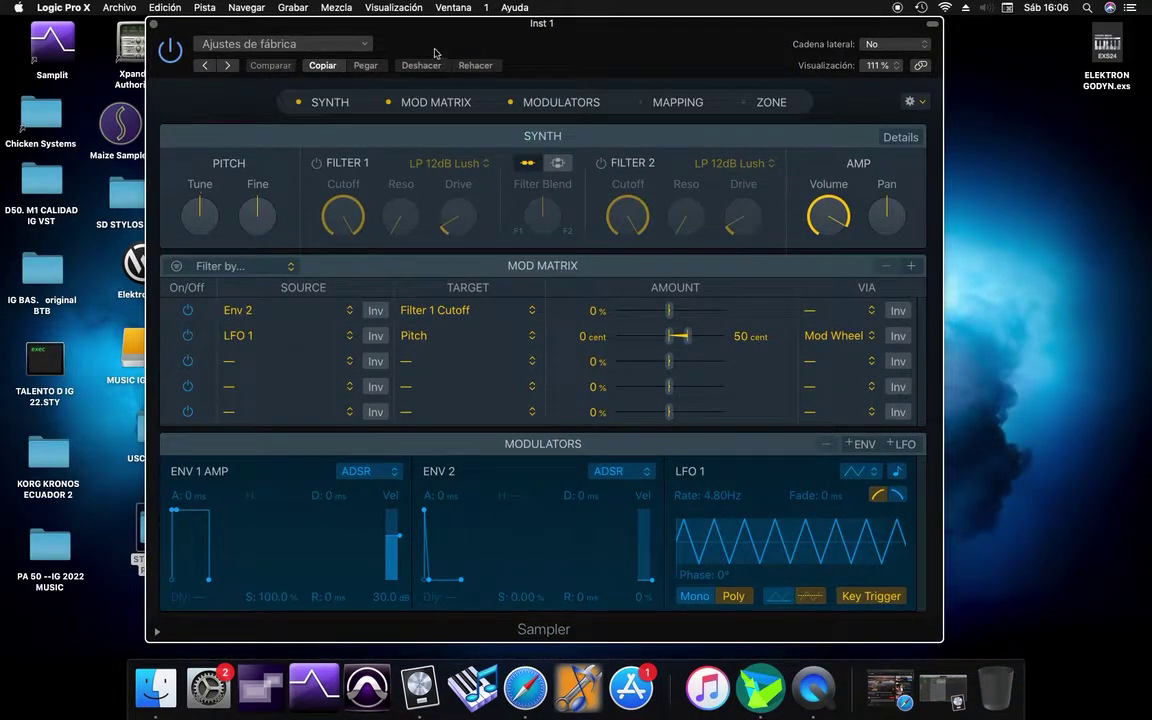
click(310, 44)
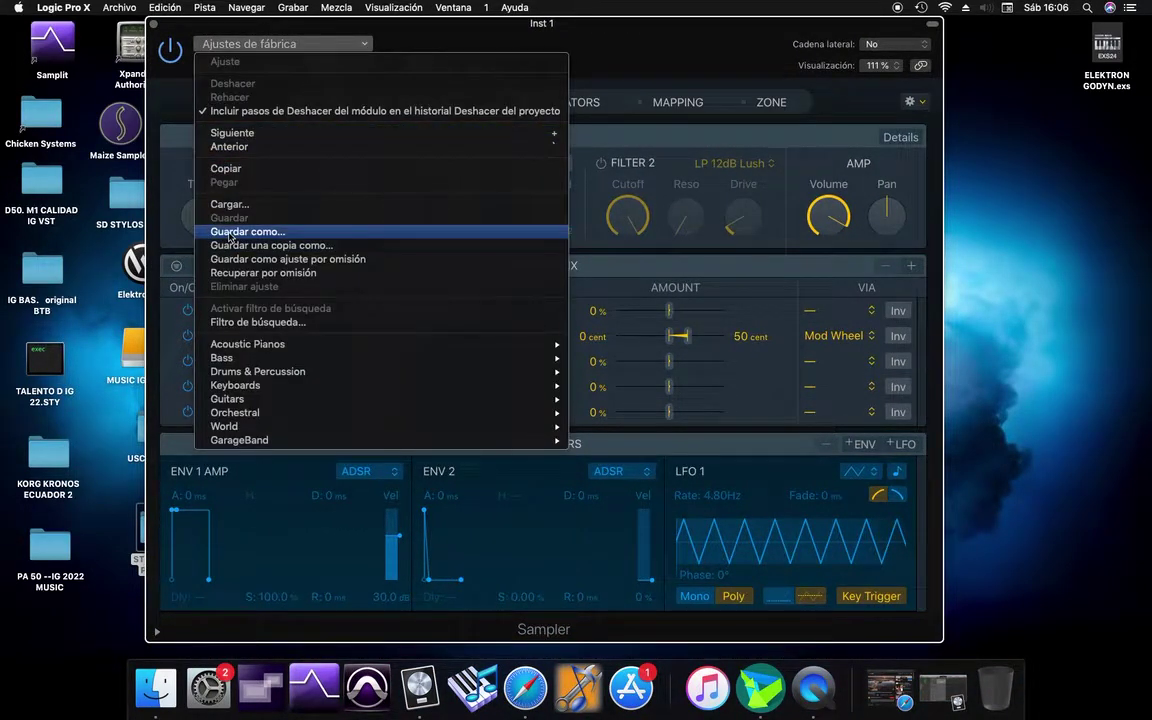
click(225, 204)
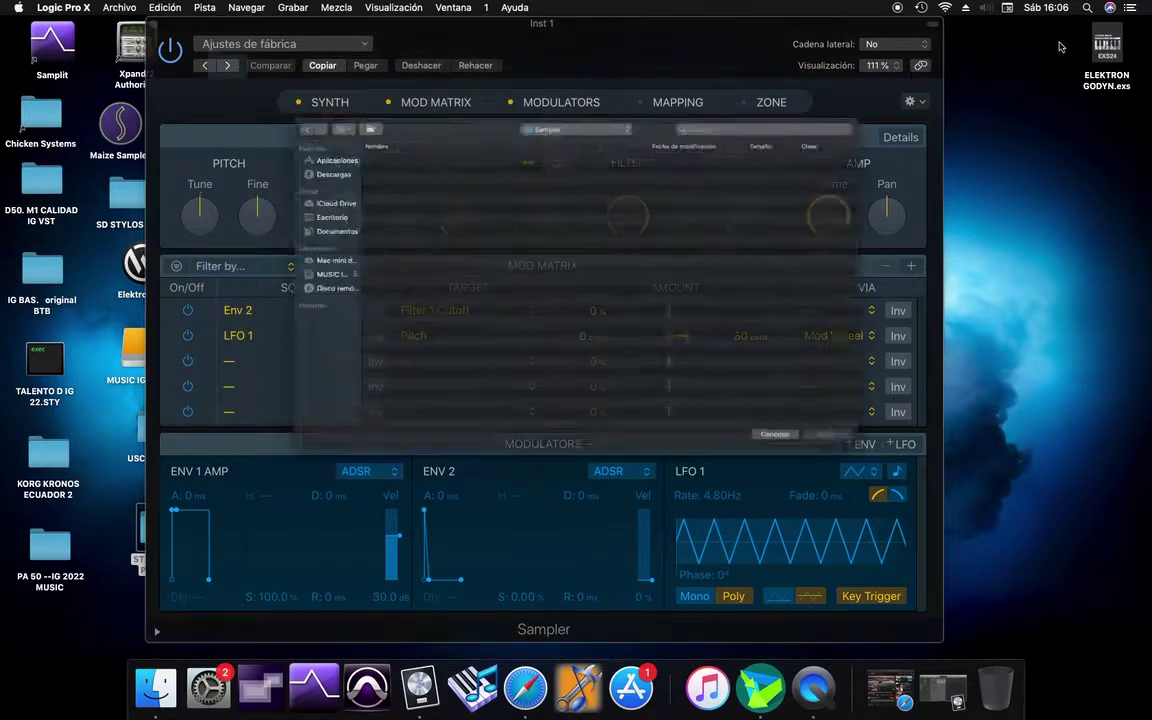
drag(1110, 60, 1078, 125)
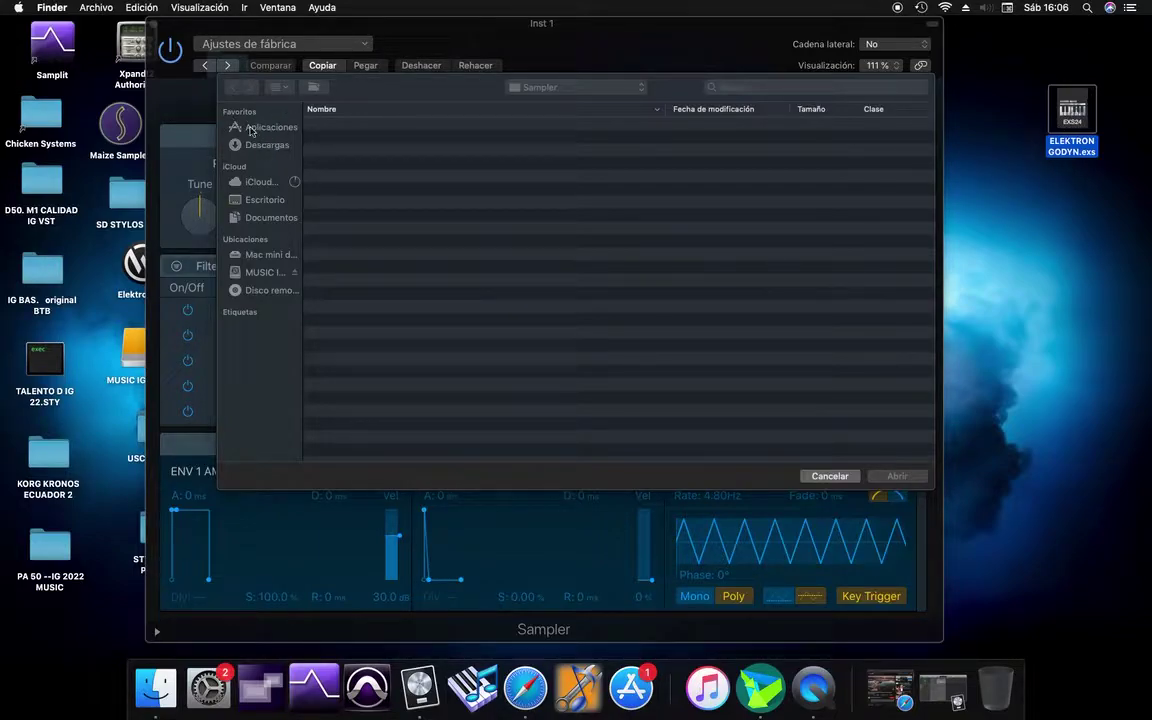
click(262, 201)
click(262, 201)
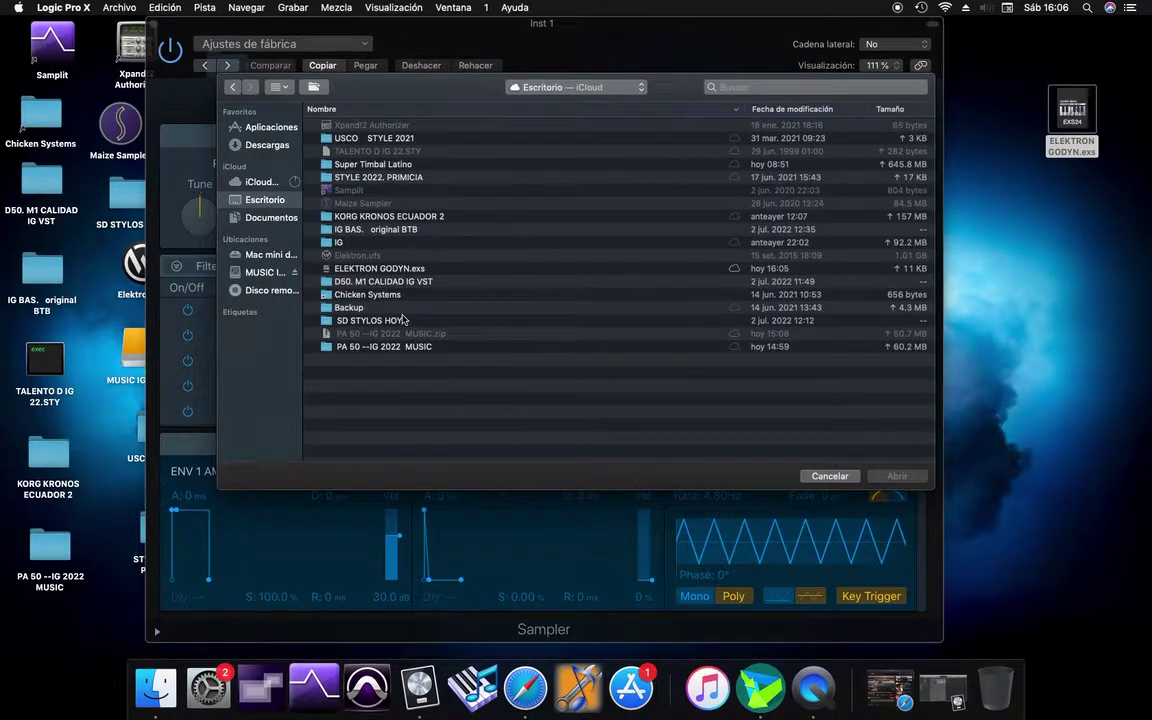
click(360, 269)
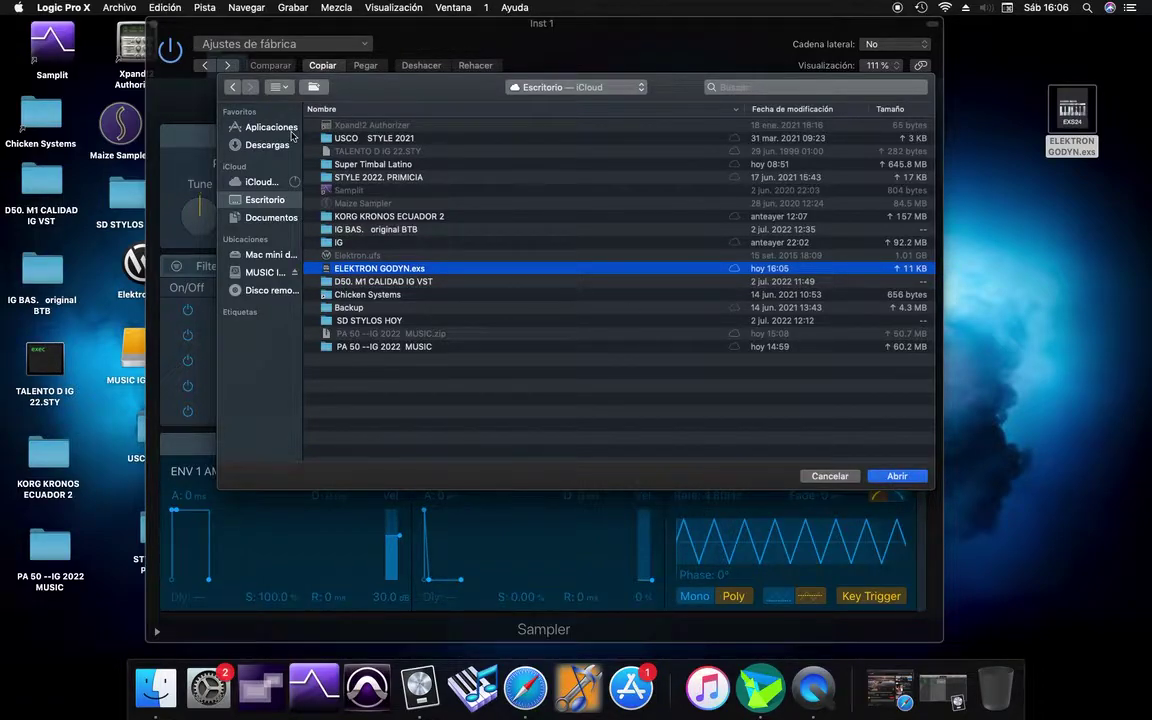
click(897, 477)
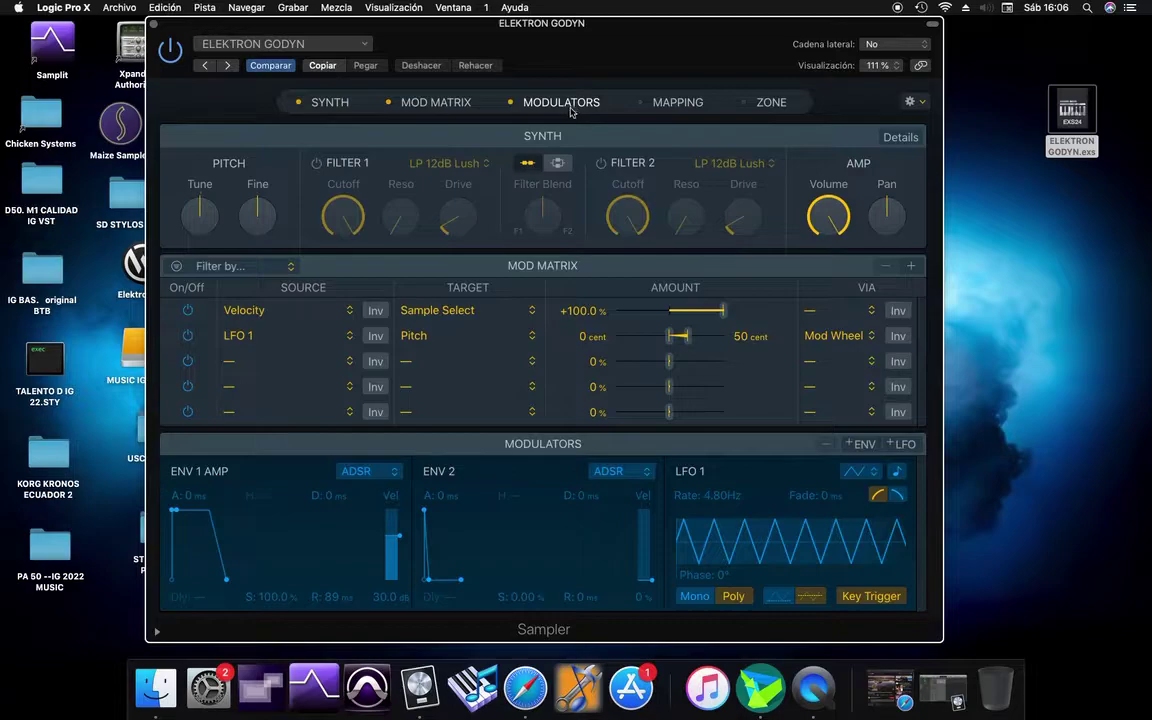
- In the Sampler's mapping, extend the lowest zone's key range down to C-2 and the highest zone's up to G8
click(639, 102)
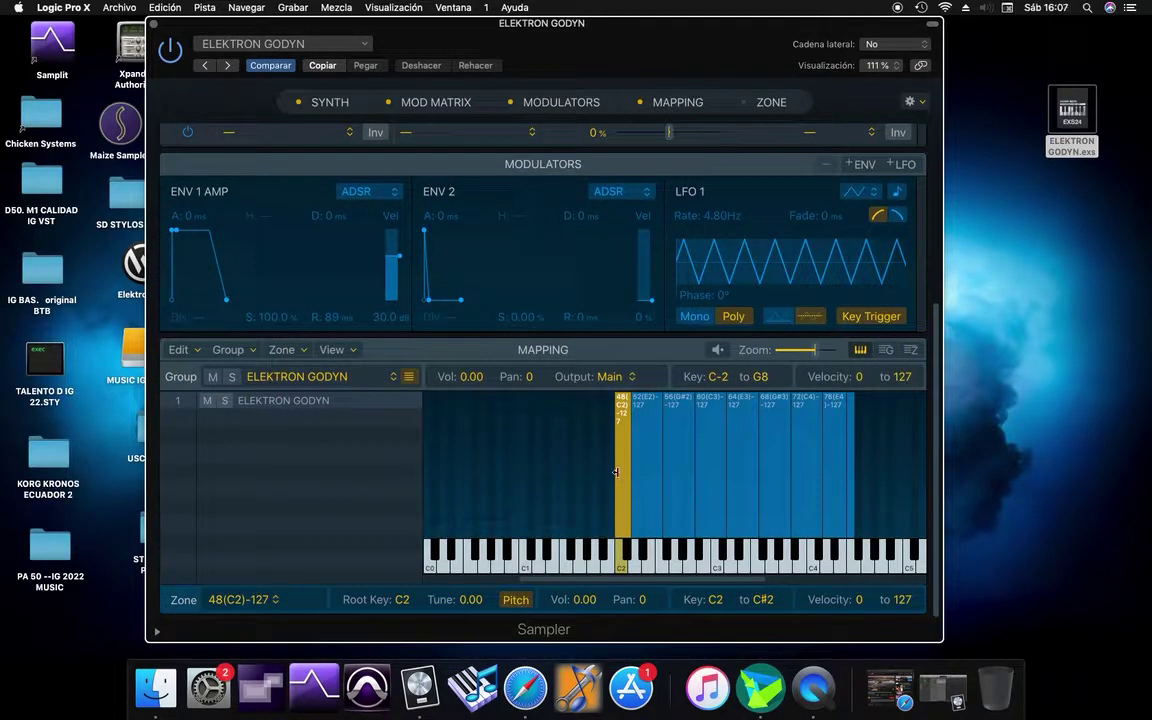
drag(613, 467, 378, 470)
drag(643, 587, 876, 588)
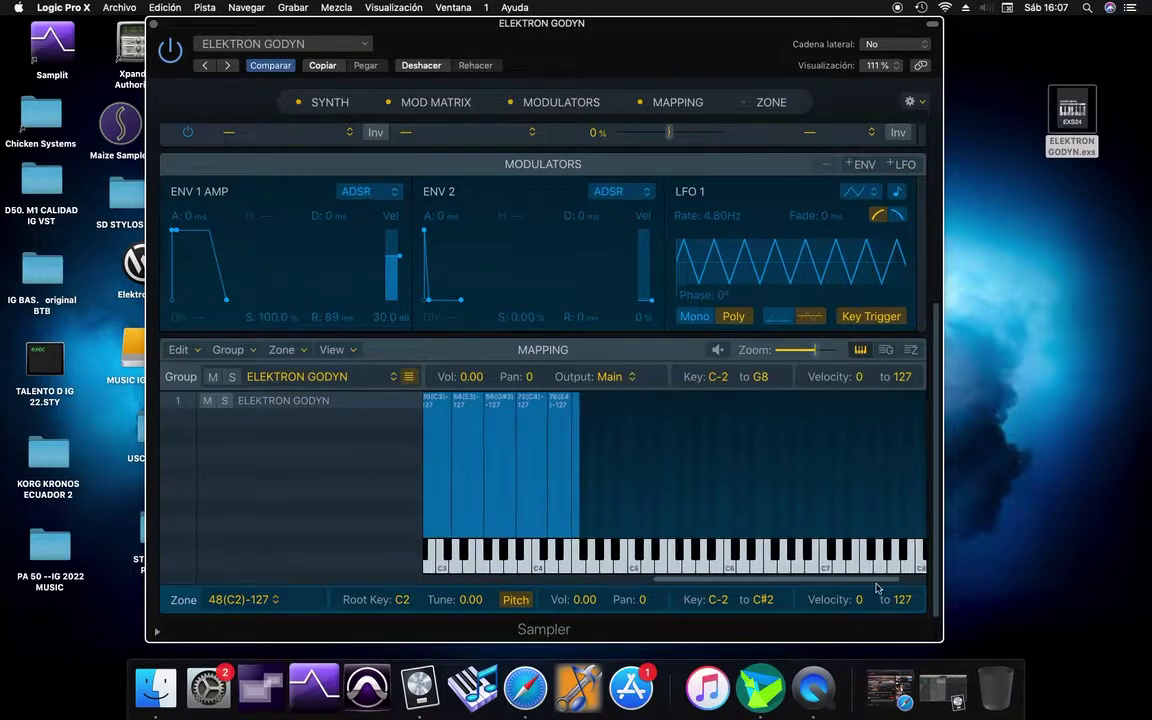
click(576, 474)
drag(580, 471, 1035, 425)
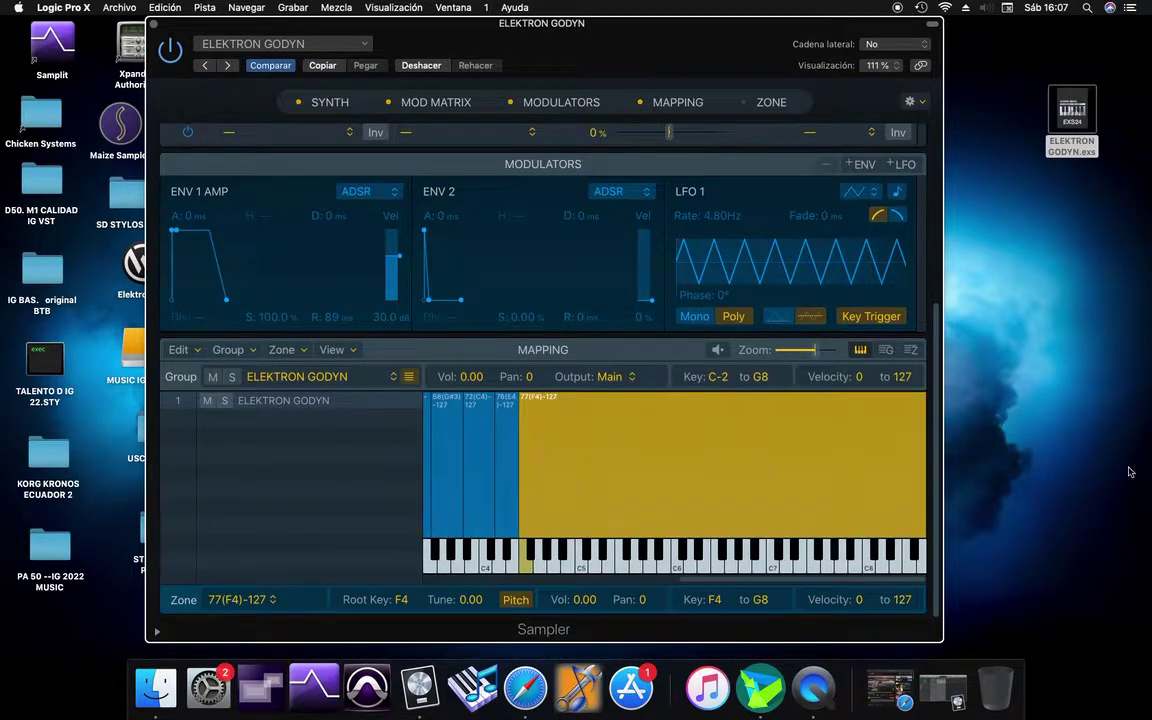
drag(703, 585, 460, 585)
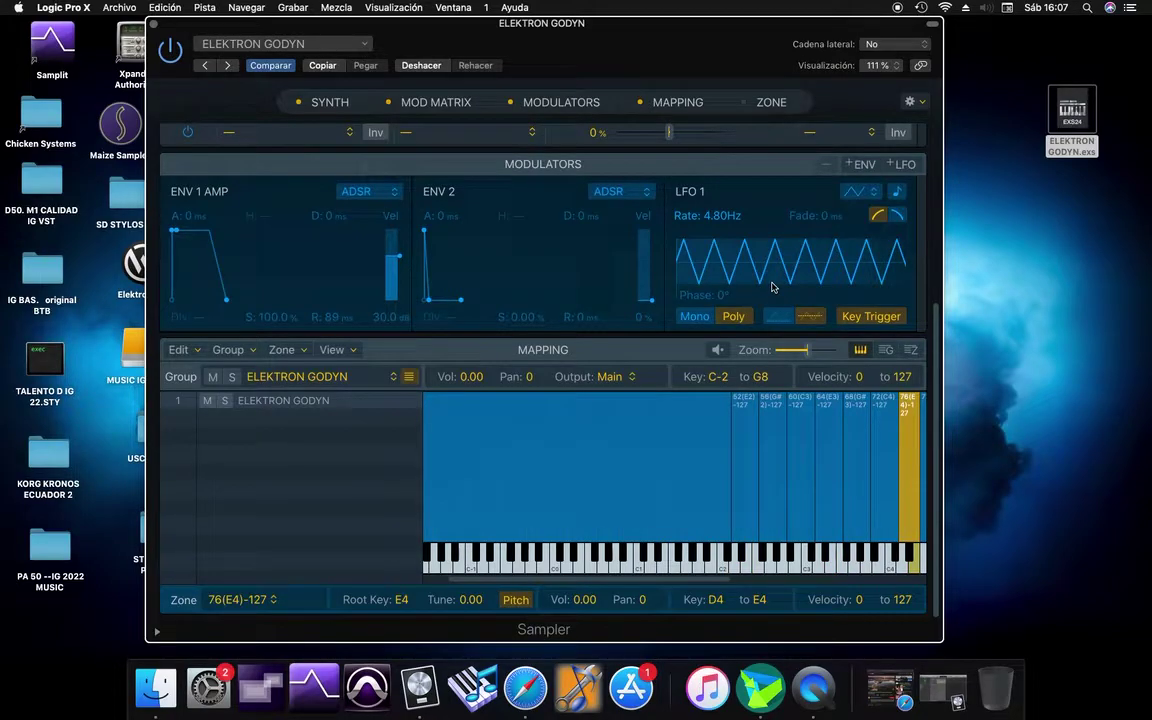
- Restore the minimized Safari window with the YouTube page and return to the Sampler
click(890, 688)
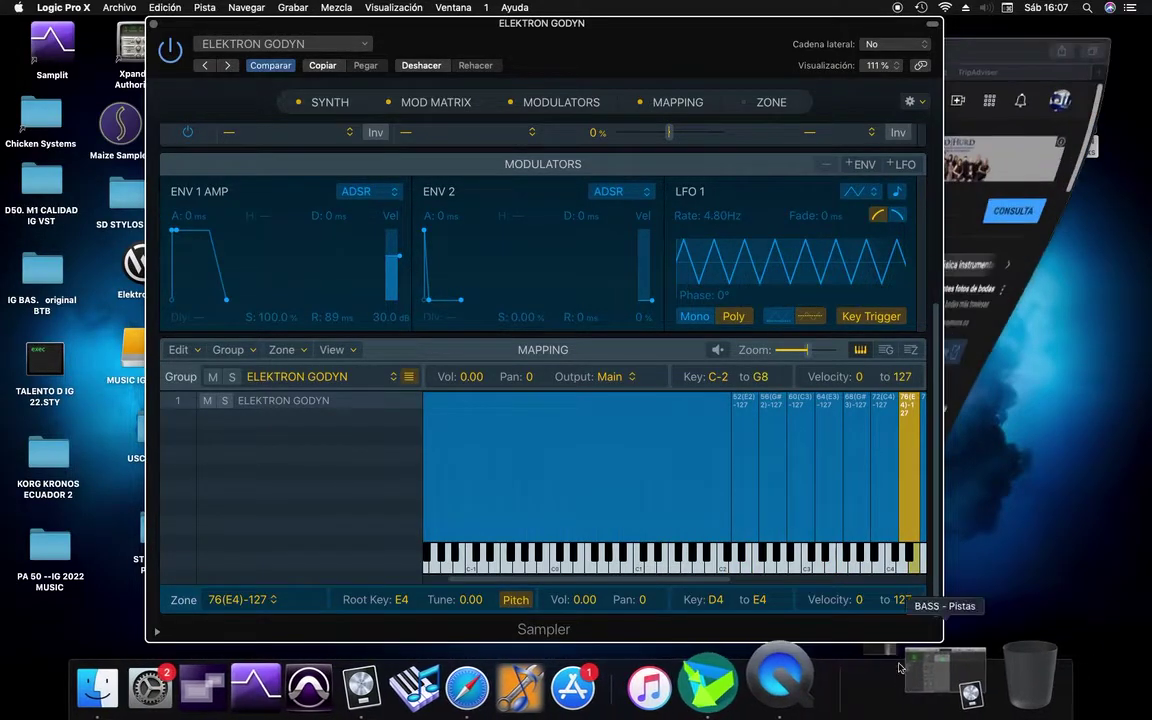
click(295, 252)
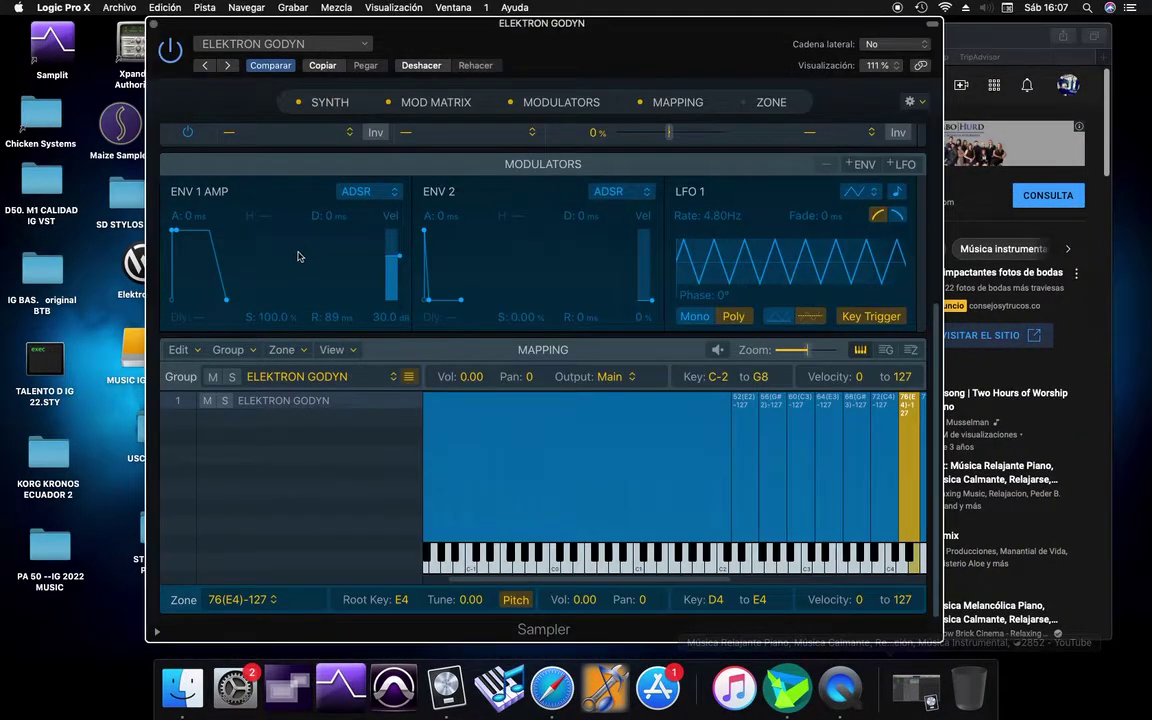